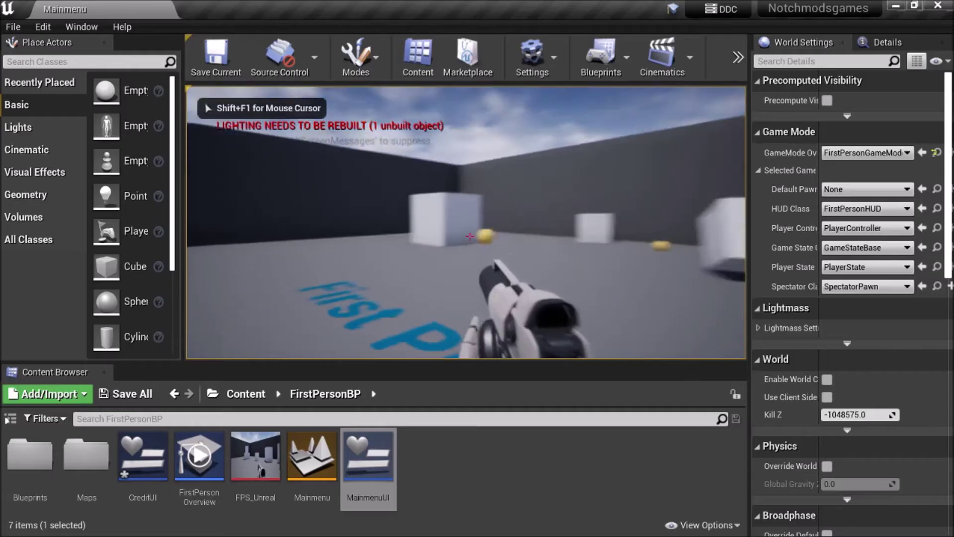
Test the running first-person level by firing projectiles at the cubes in the arena
click(470, 236)
click(469, 237)
click(470, 236)
click(469, 236)
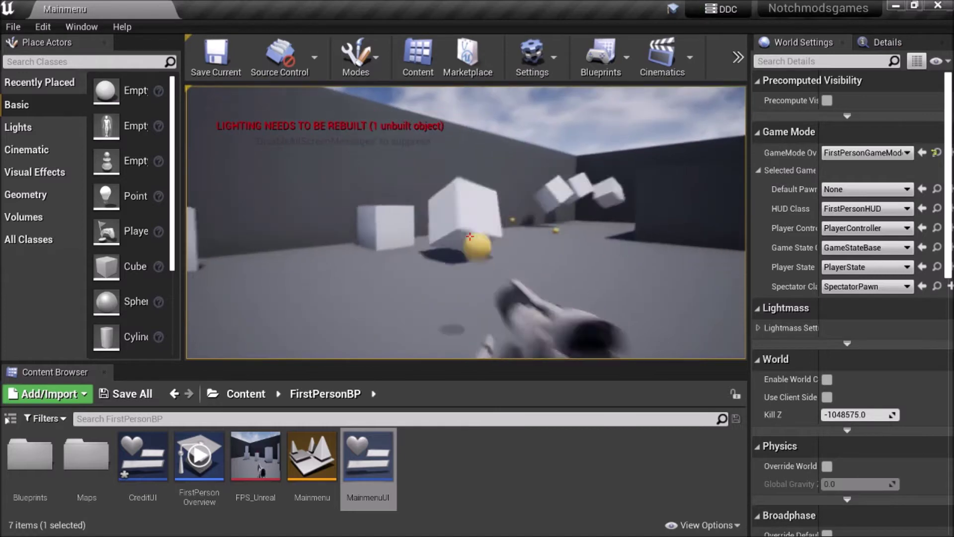
click(470, 236)
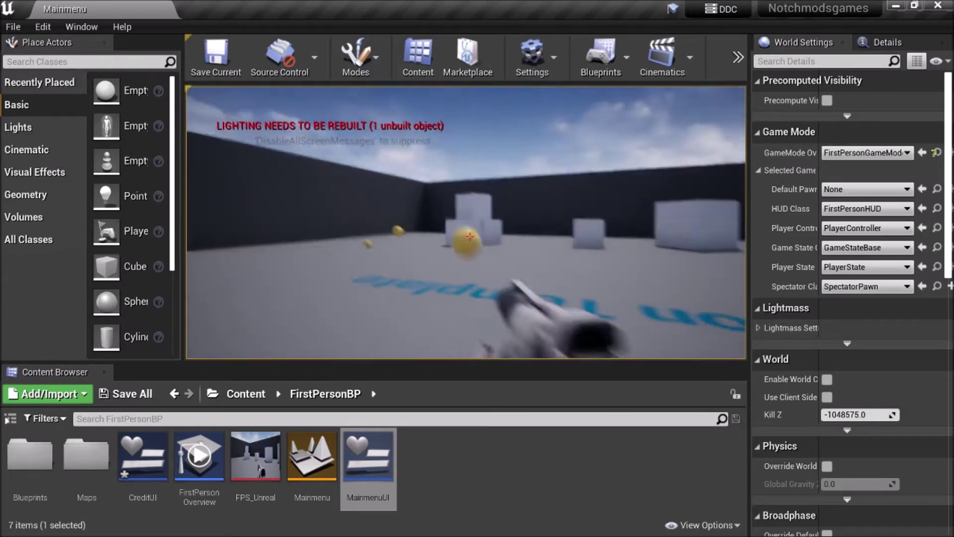
click(469, 236)
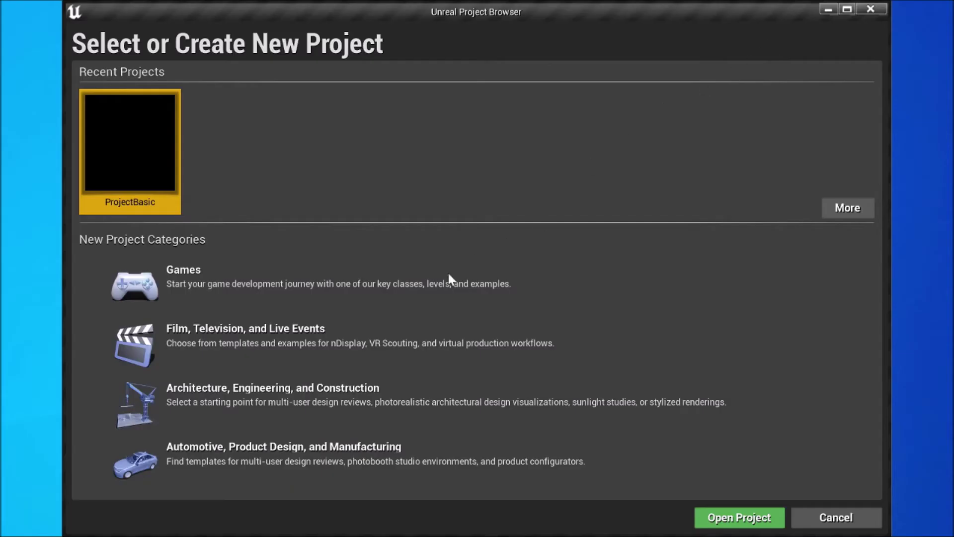
Choose the Games category and the First Person template for a new project
click(411, 288)
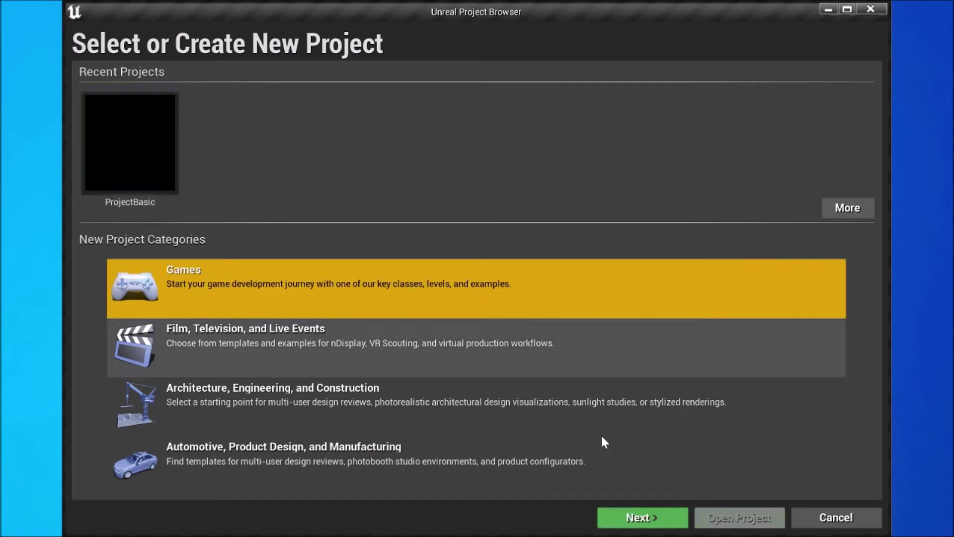
click(665, 518)
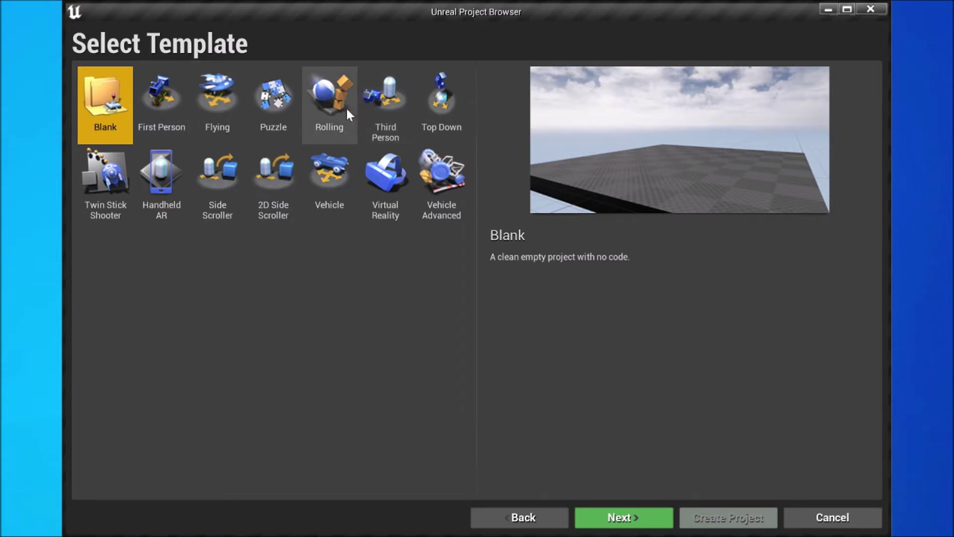
click(179, 109)
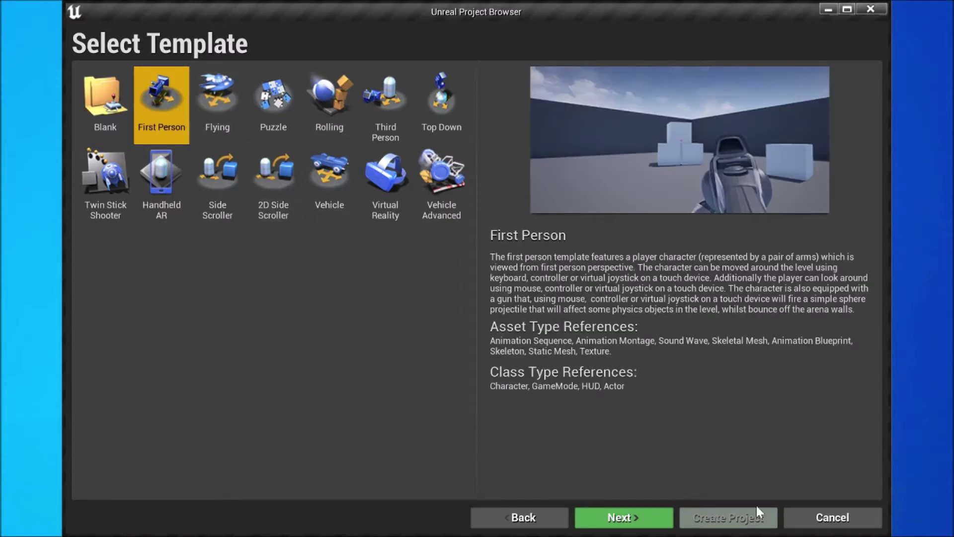
click(630, 514)
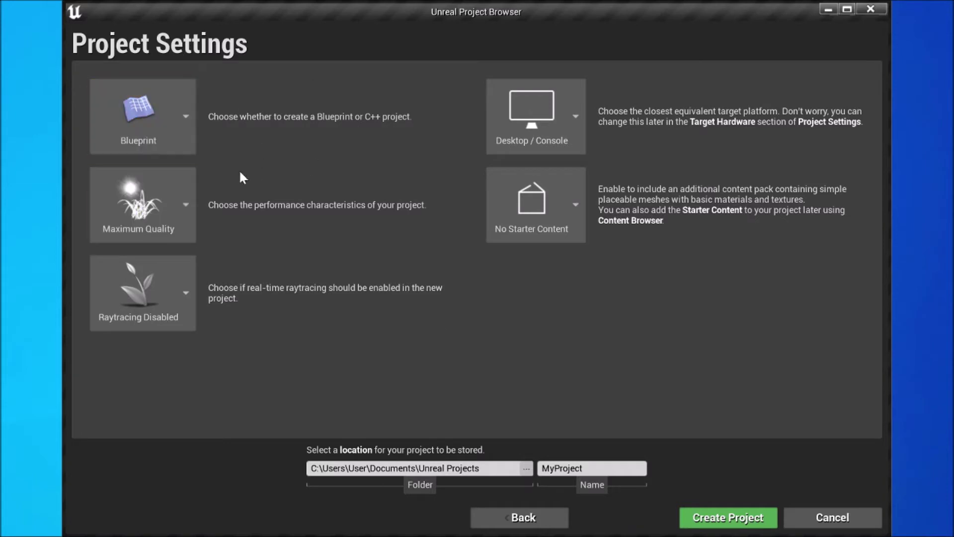
Create the project as Notchmodsgames, keeping Blueprint, Maximum Quality, Raytracing Disabled, Desktop / Console and No Starter Content
click(159, 112)
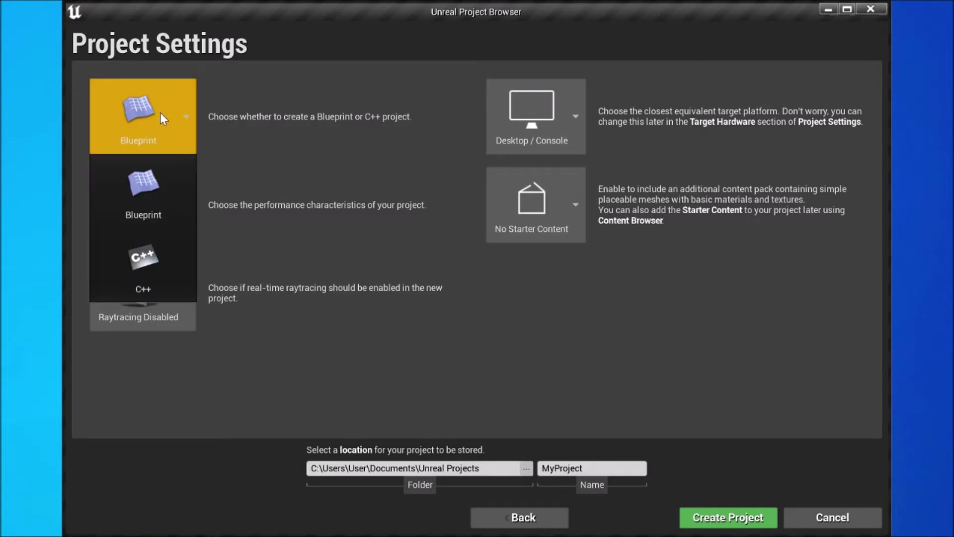
click(213, 188)
click(163, 210)
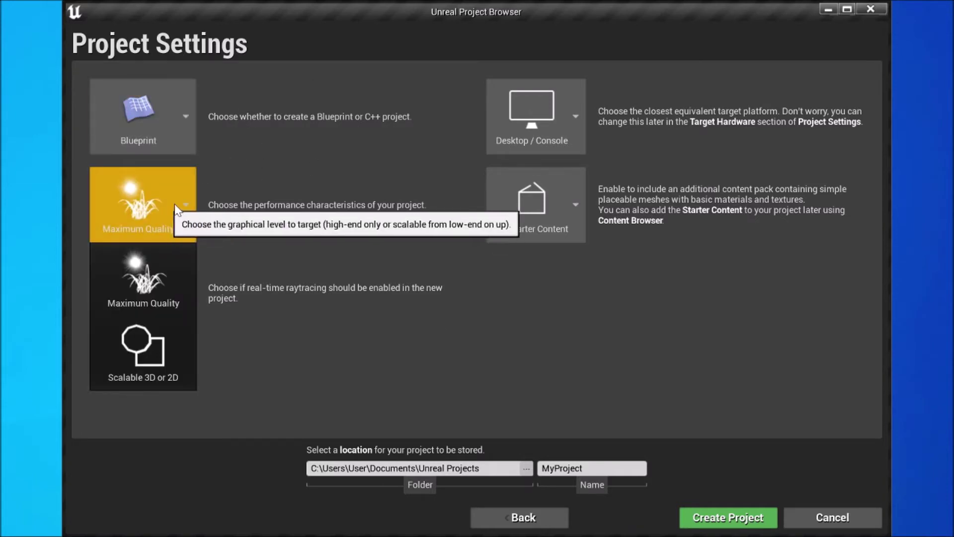
click(245, 187)
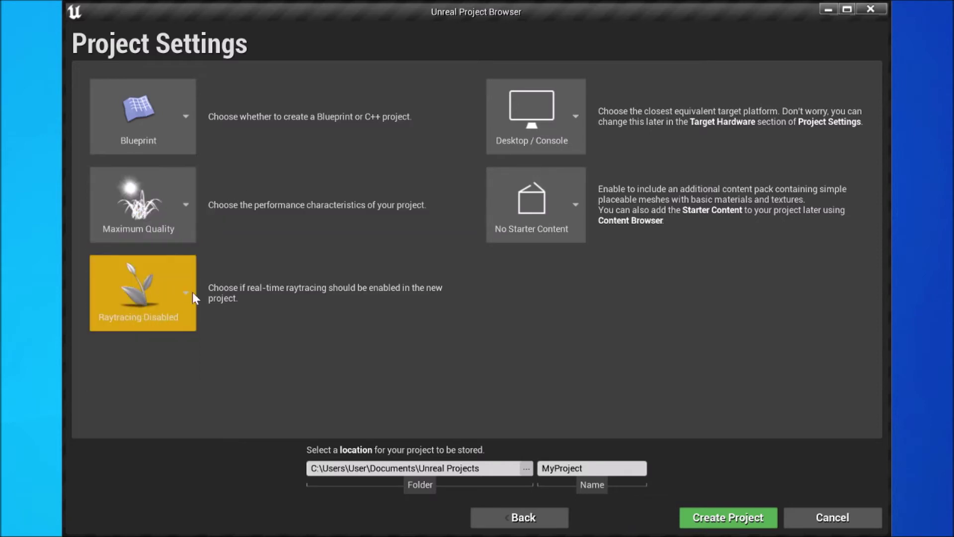
click(528, 144)
click(555, 413)
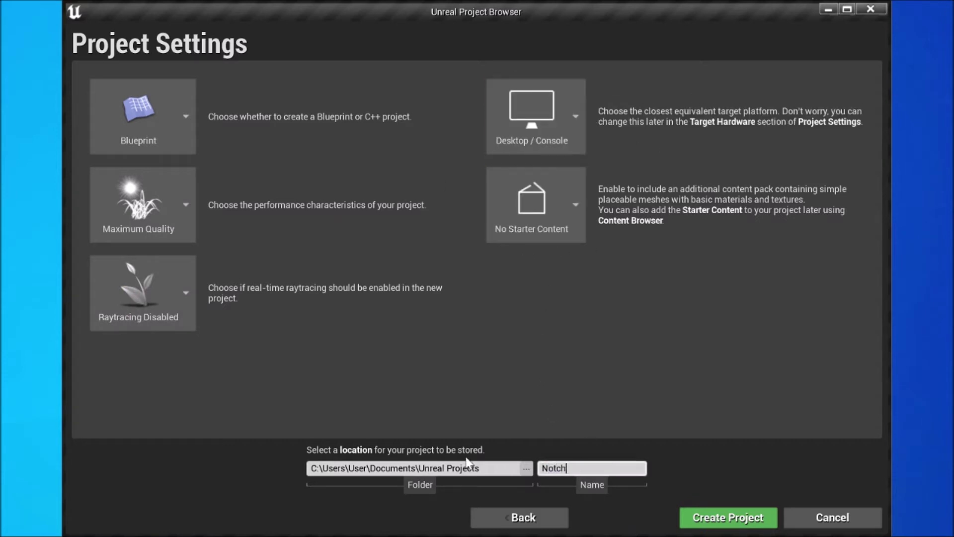
click(735, 517)
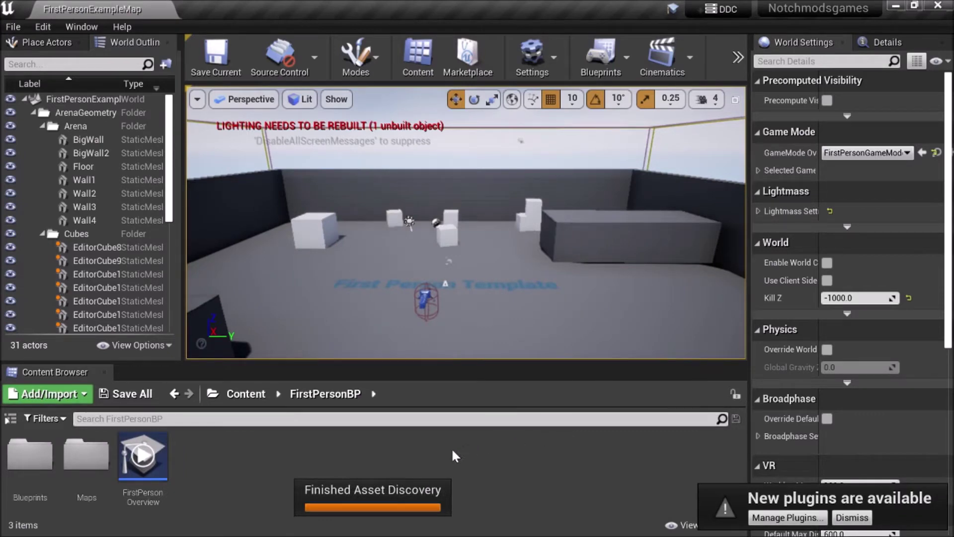
Create a level named Mainmenu in the FirstPersonBP folder and open it
key(alt+Tab)
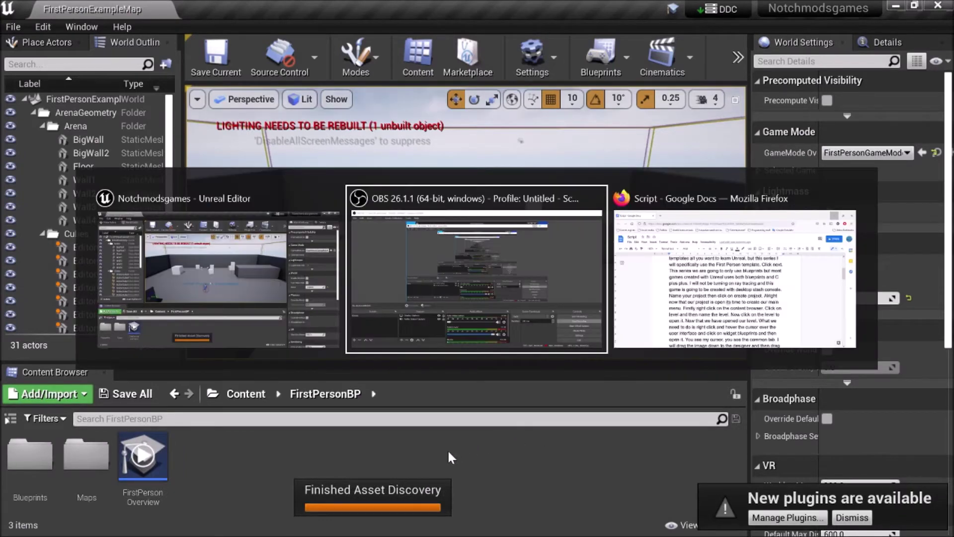
key(Escape)
right_click(256, 472)
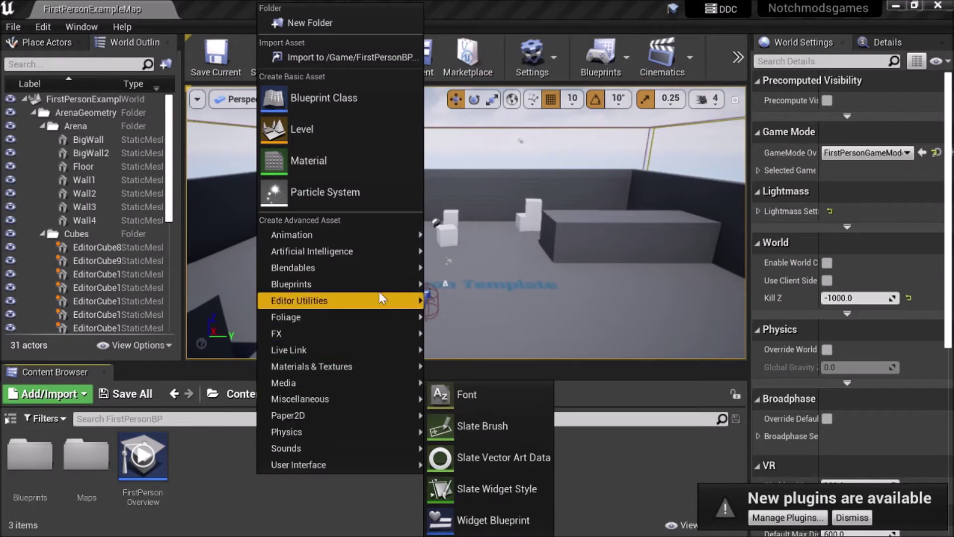
click(359, 128)
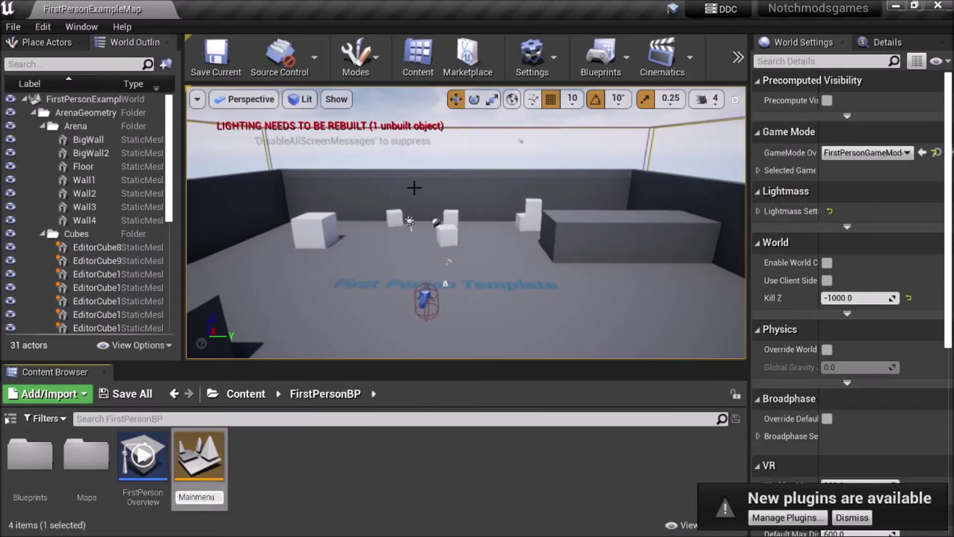
key(Return)
double_click(216, 454)
click(565, 406)
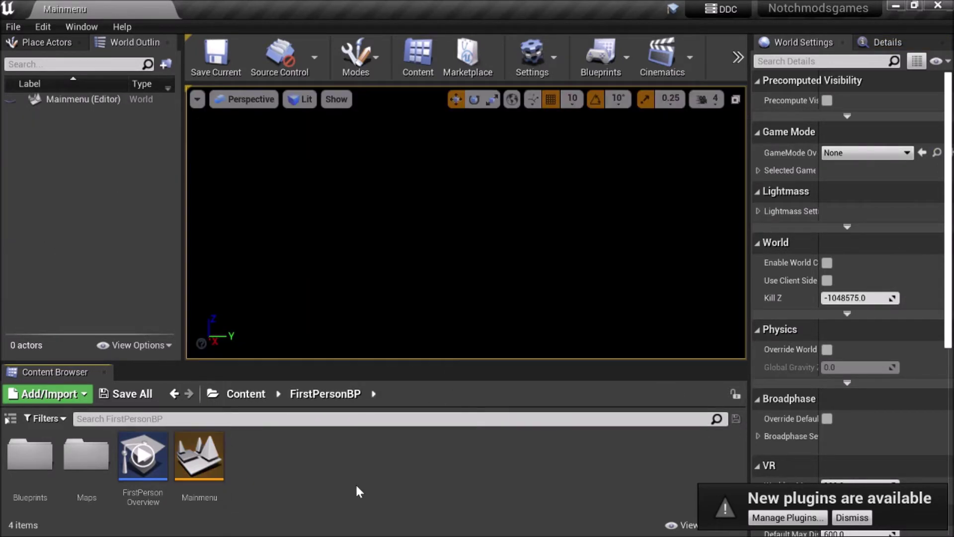
Create a Widget Blueprint named MainmenuUI in the FirstPersonBP folder and open it
right_click(356, 483)
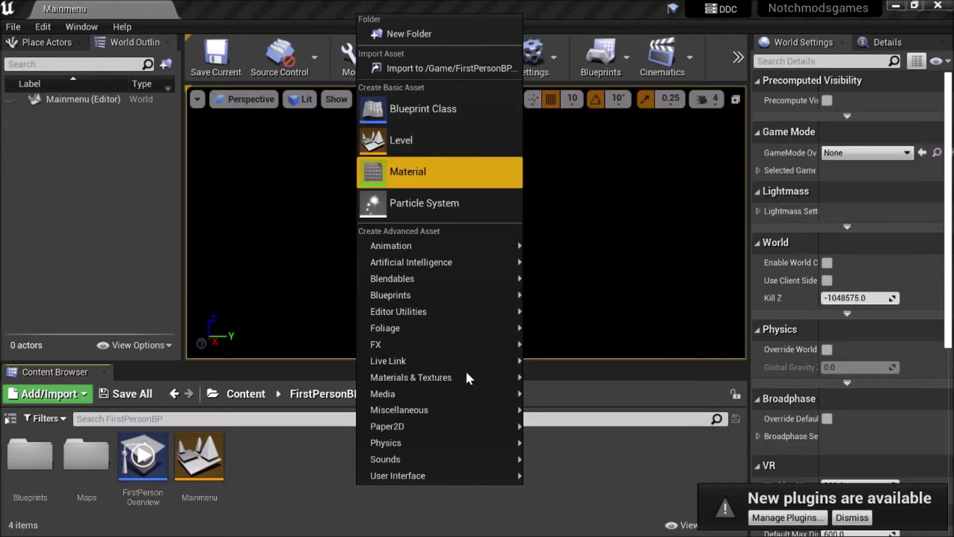
click(588, 517)
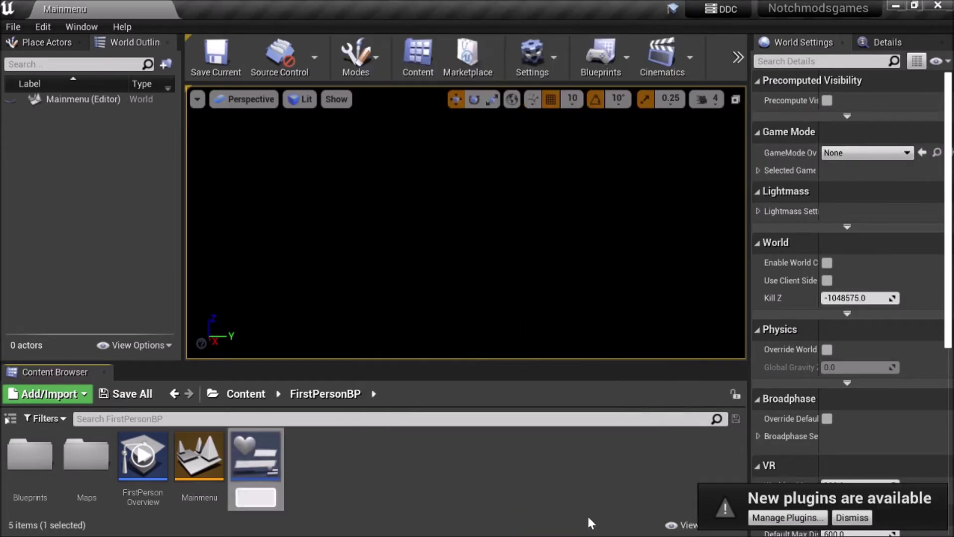
text(MainmenuUI)
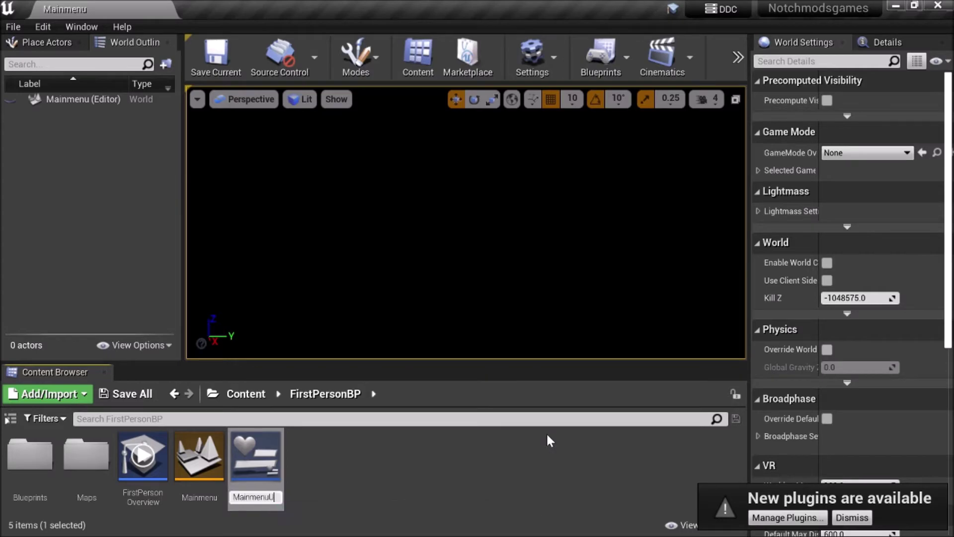
double_click(269, 462)
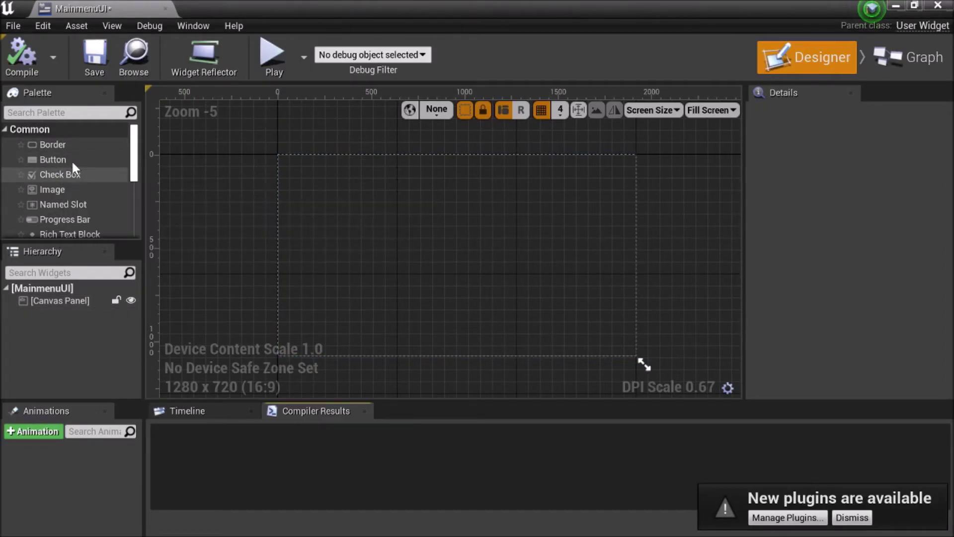
Place an image covering the canvas and three stacked buttons on it named Play, Credits and Exit
scroll(73, 177, down, 1)
scroll(73, 177, up, 1)
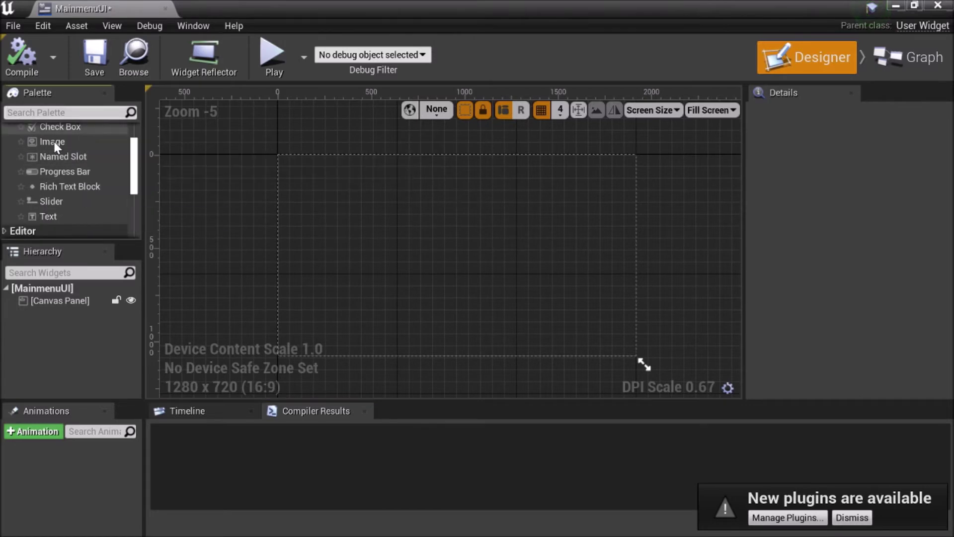
drag(52, 140, 396, 253)
drag(75, 159, 402, 197)
drag(70, 159, 326, 259)
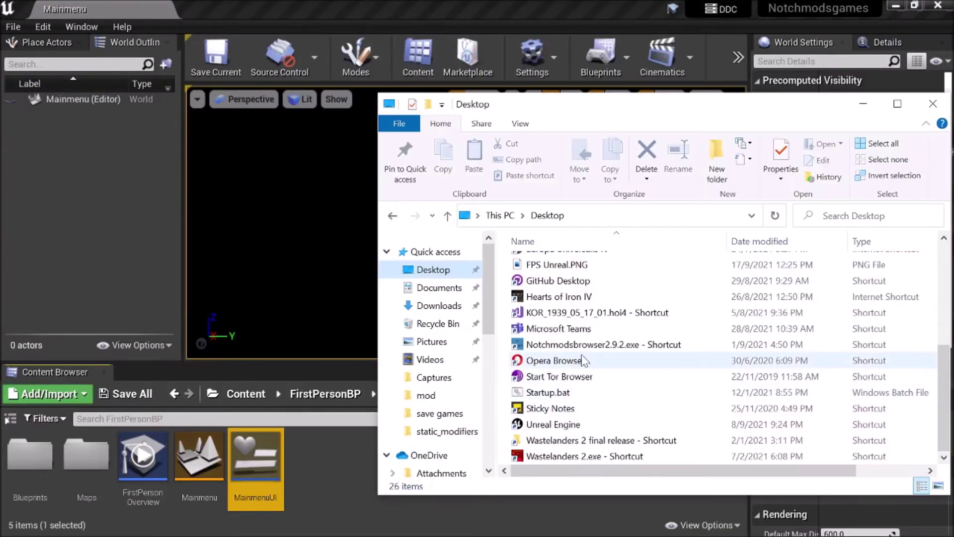
Import FPS Unreal.PNG from the Desktop folder into FirstPersonBP and reopen the MainmenuUI widget
drag(557, 265, 329, 500)
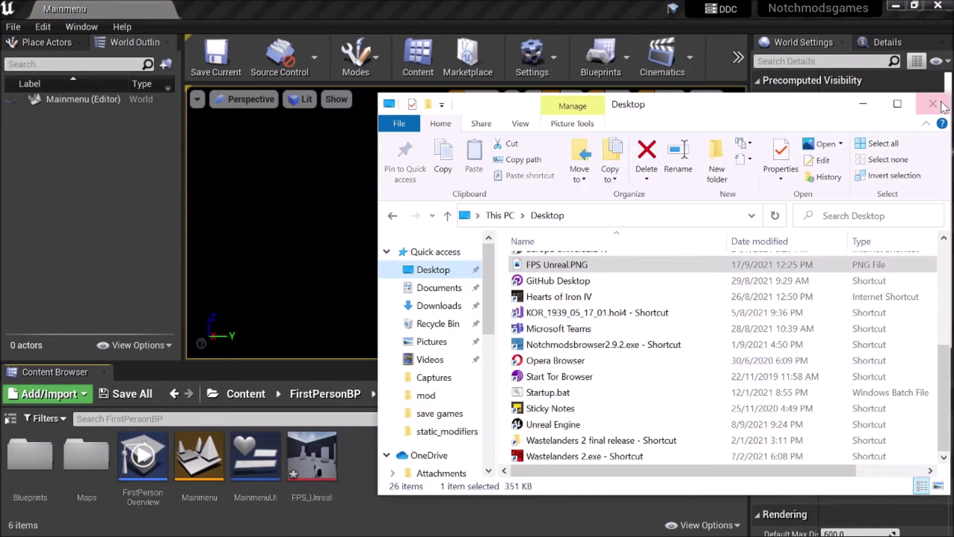
click(944, 108)
double_click(260, 465)
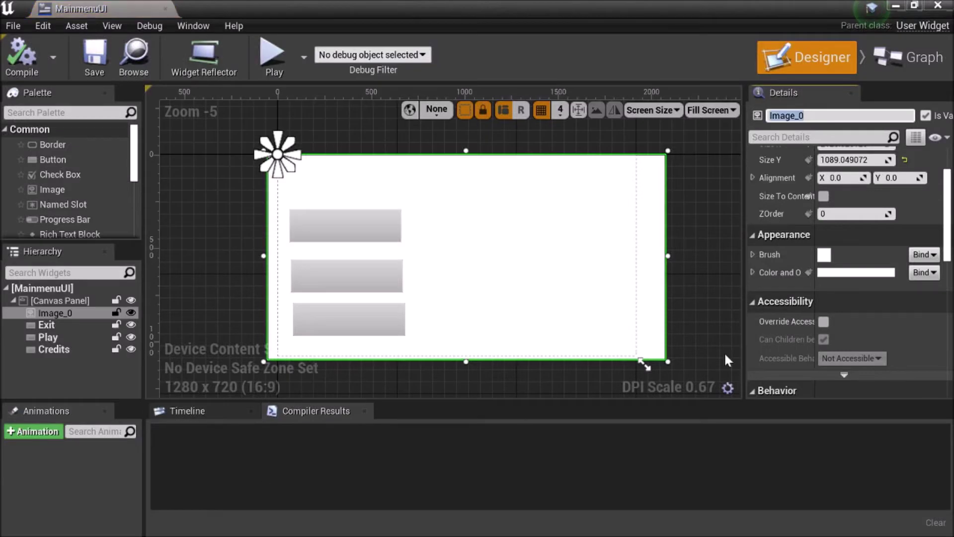
Set the brush image of Image_0 to the FPS_Unreal texture
scroll(867, 237, down, 2)
scroll(851, 215, up, 4)
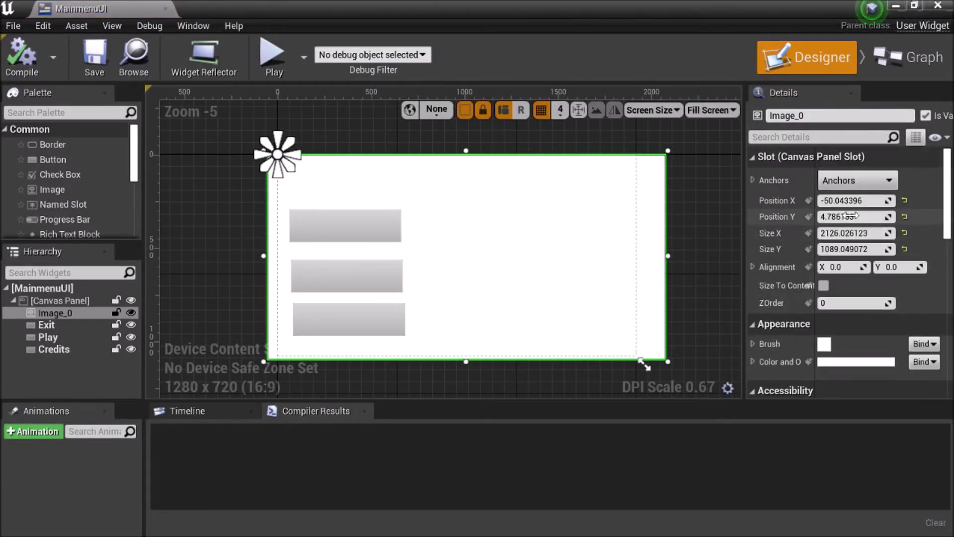
click(822, 141)
text(appearan)
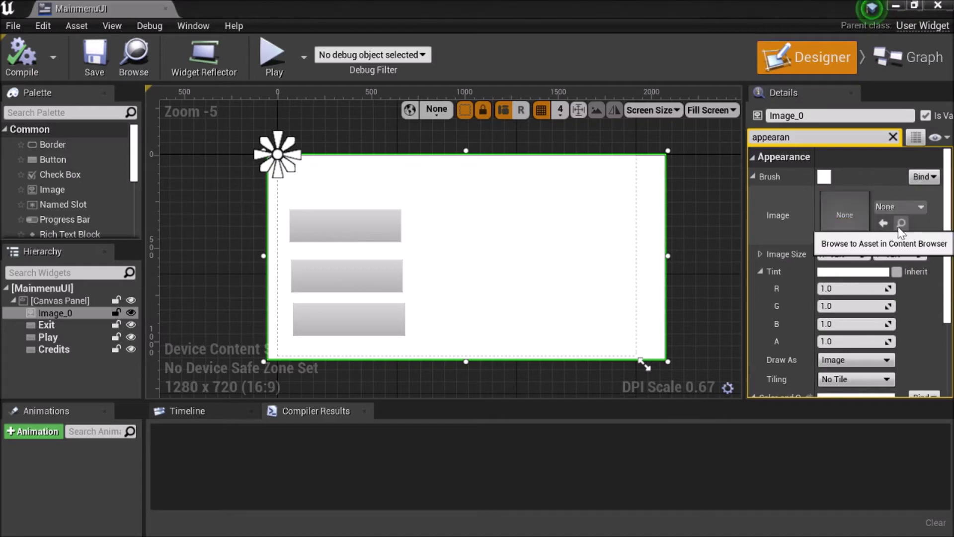
click(900, 207)
click(718, 462)
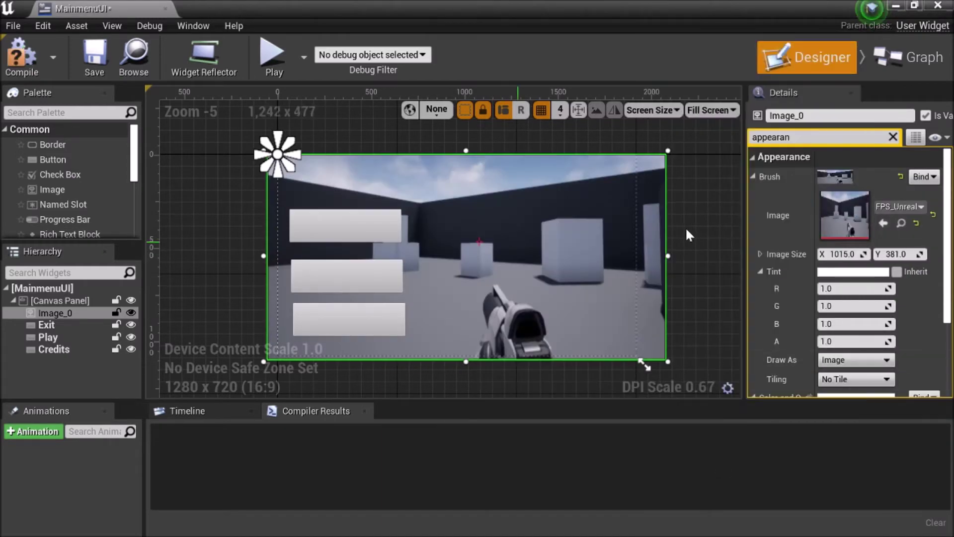
Add a text block to the Play button and set its text to "Play"
scroll(70, 178, down, 2)
drag(51, 216, 343, 222)
scroll(810, 273, down, 3)
click(893, 137)
double_click(848, 267)
text(Play)
key(Return)
Colour the "Play" text black
scroll(875, 278, down, 5)
scroll(905, 271, up, 5)
scroll(874, 271, down, 8)
scroll(875, 271, up, 8)
click(780, 295)
scroll(779, 286, down, 3)
click(836, 244)
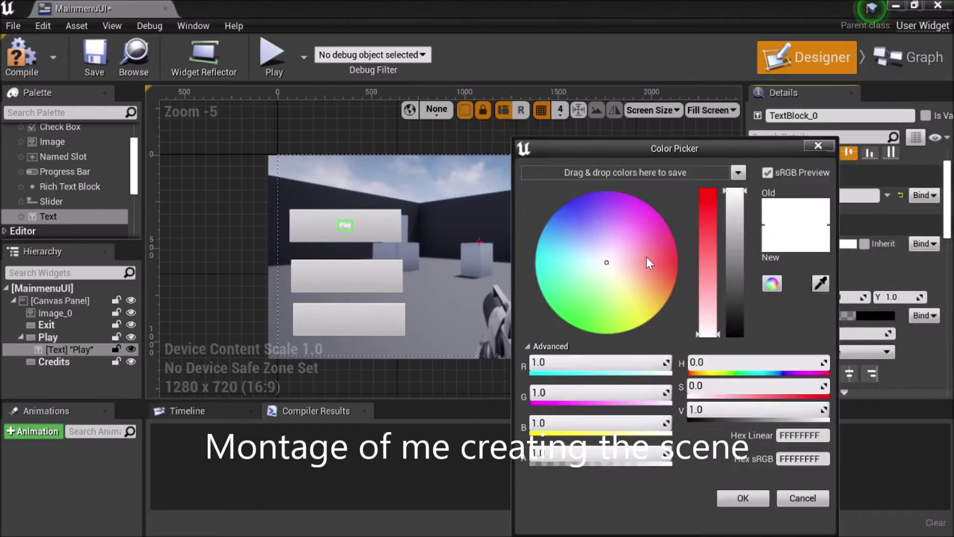
drag(735, 194, 735, 334)
click(743, 498)
Set the font size of the "Play" text to 45
scroll(845, 281, down, 3)
click(752, 190)
click(832, 246)
text(45)
key(Return)
Add a text block to each of the Credits and Exit buttons
drag(48, 216, 347, 276)
drag(48, 217, 349, 320)
Set the Credits button's text block to "Credits" in black at font size 35
click(347, 276)
click(831, 246)
text(35)
scroll(859, 374, up, 4)
text(Credits)
drag(856, 197, 728, 334)
click(834, 211)
click(729, 498)
Set the Exit button's text block to "Exit" in black at font size 35
click(364, 322)
click(364, 322)
drag(864, 160, 687, 163)
text(Exit)
click(854, 282)
text(35)
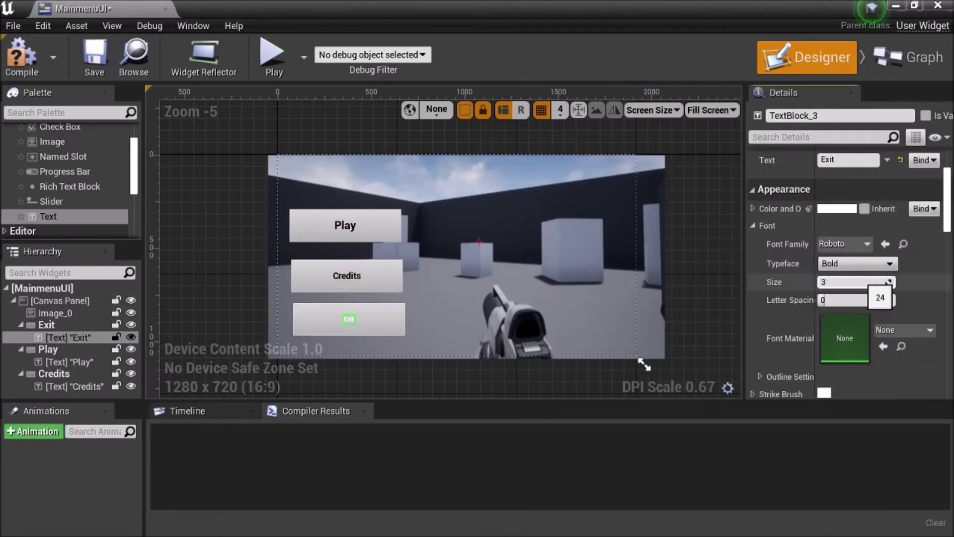
click(834, 210)
drag(743, 194, 743, 334)
click(750, 498)
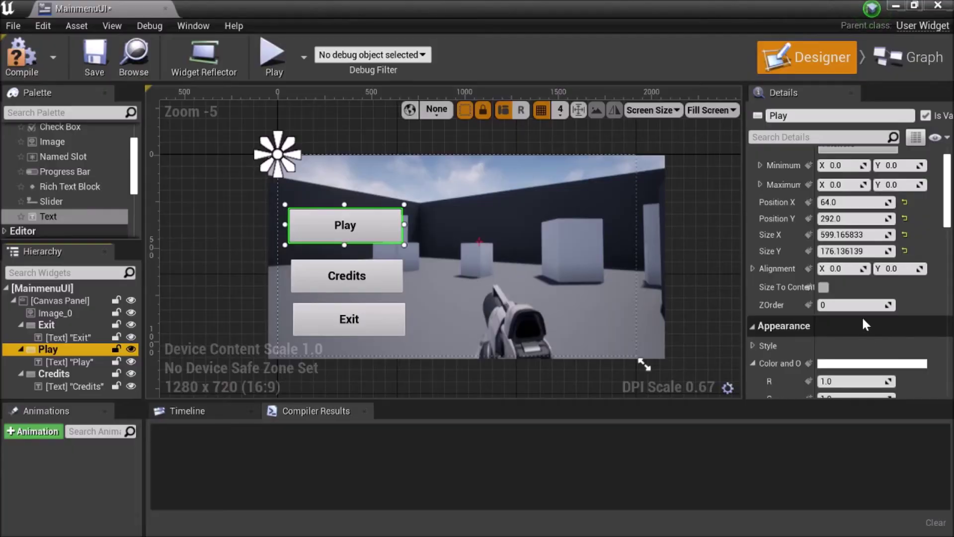
Add an On Clicked event for the Play button
scroll(862, 319, down, 5)
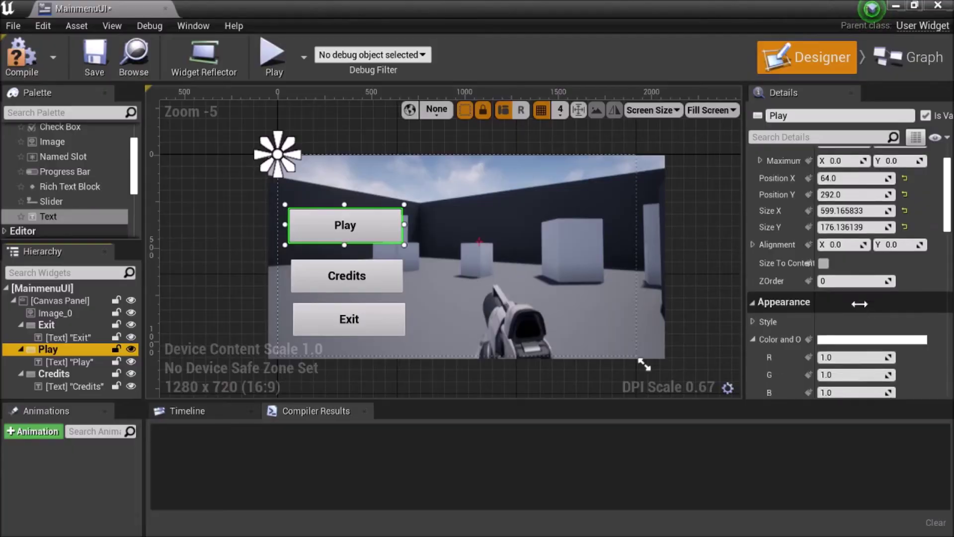
scroll(863, 301, down, 5)
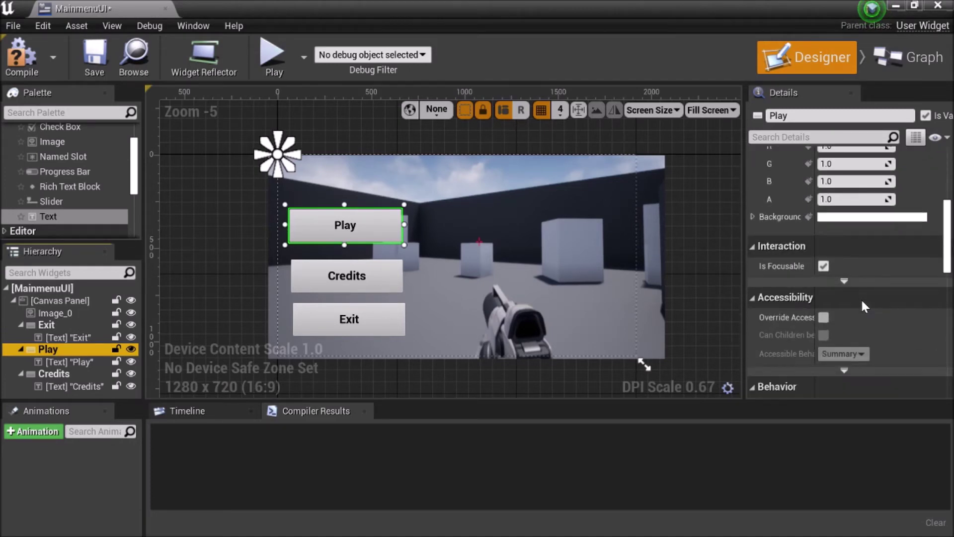
scroll(851, 293, down, 5)
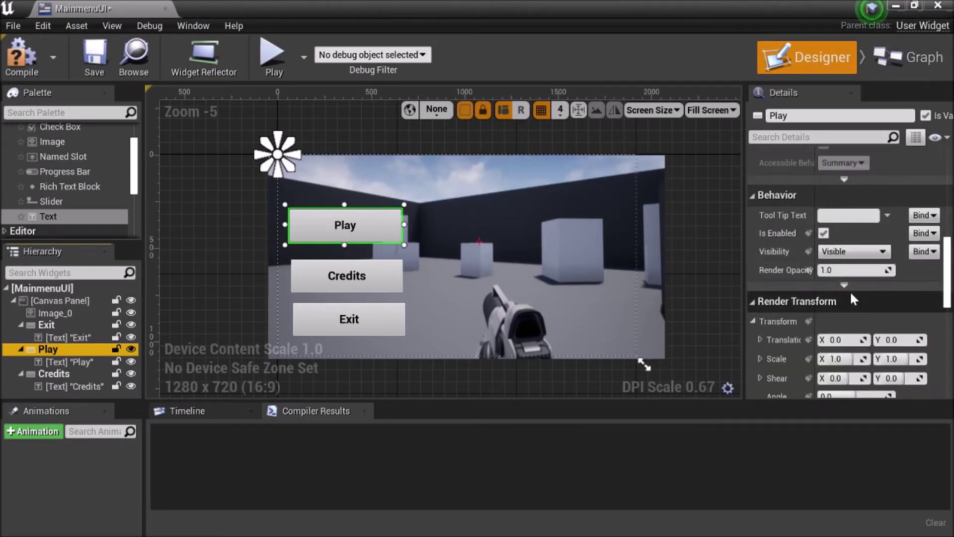
scroll(847, 292, down, 1)
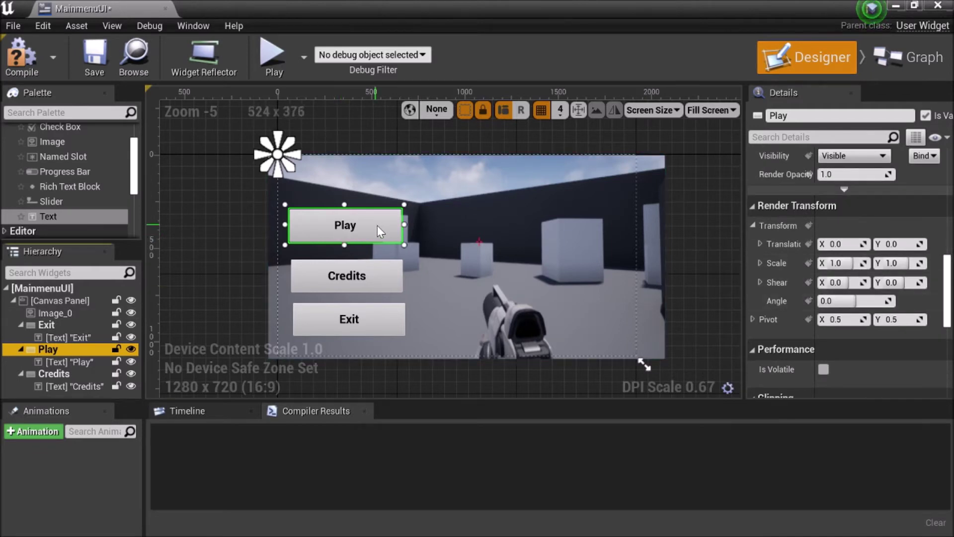
scroll(770, 301, down, 10)
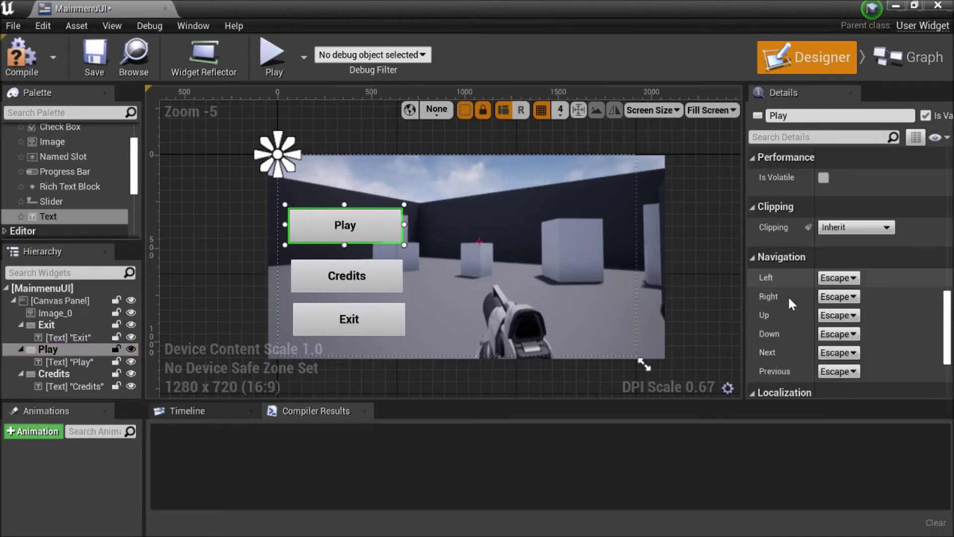
scroll(795, 298, down, 3)
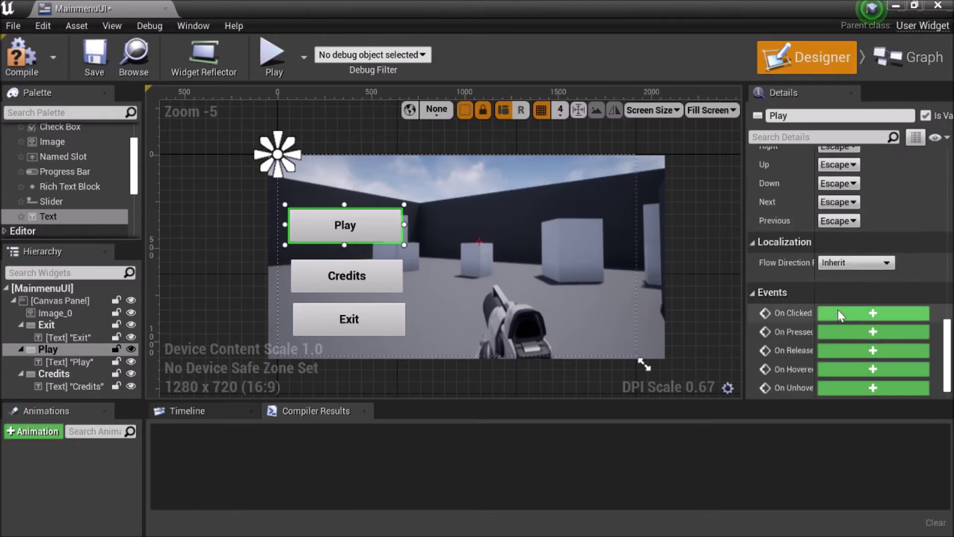
click(838, 314)
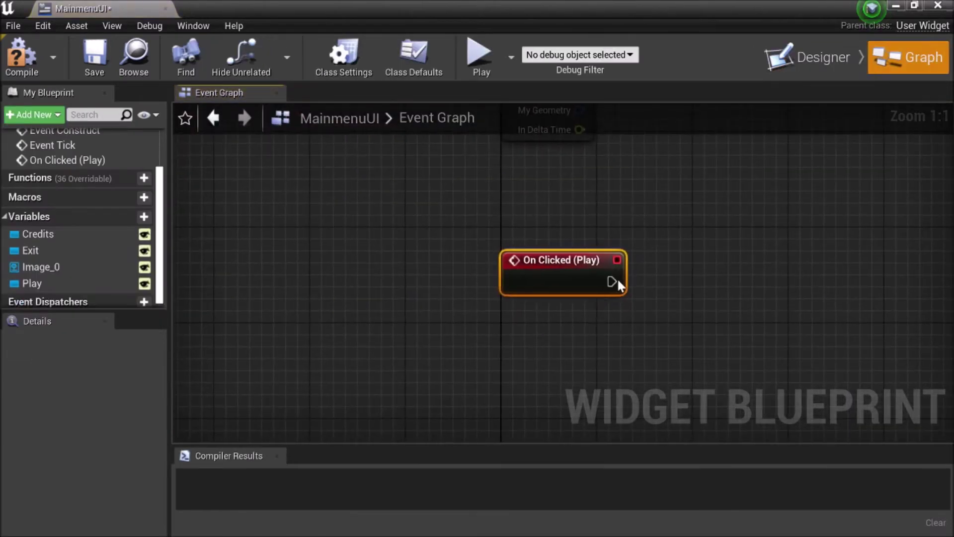
Connect an Open Level (by Name) node to the Play button's click event
drag(670, 284, 672, 284)
text(open)
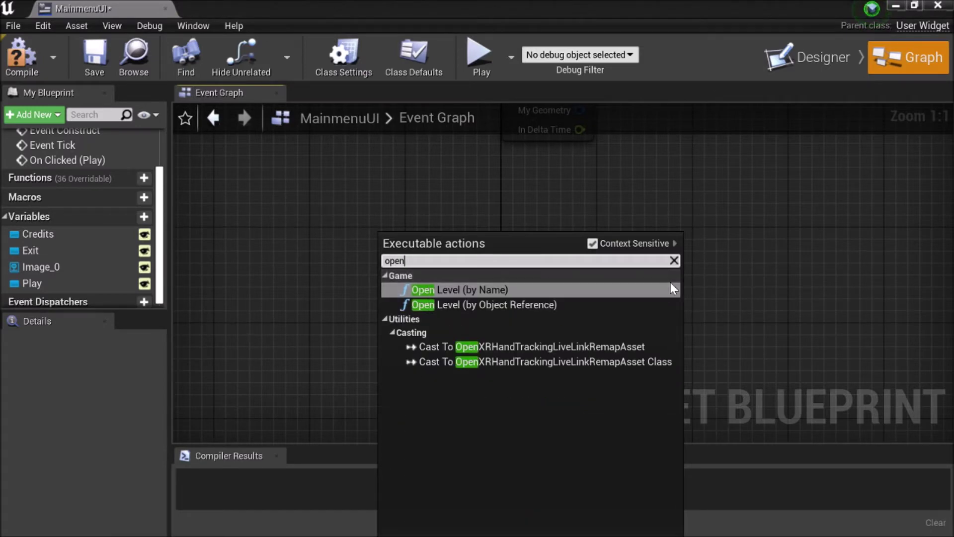
click(671, 289)
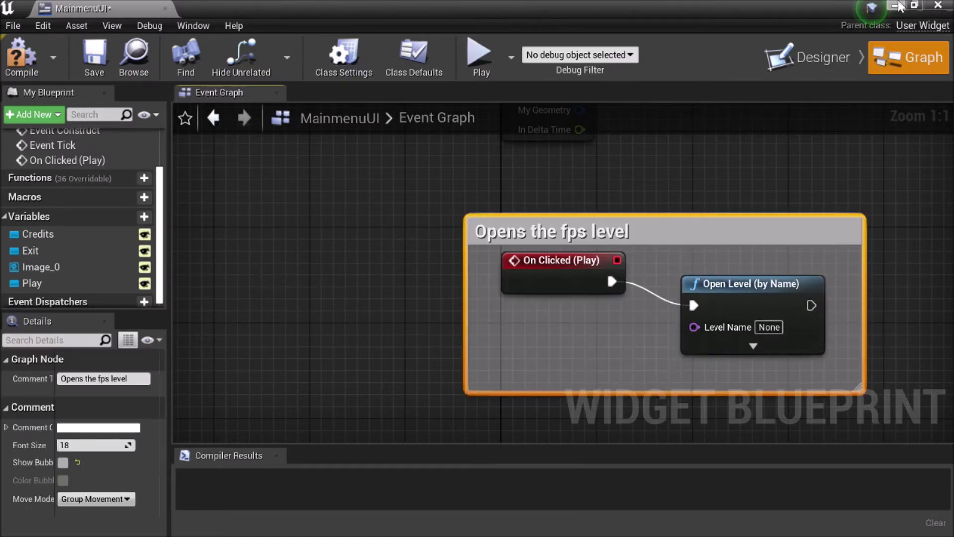
Set the Level Name of the Open Level node to FirstPersonExampleMap
click(897, 6)
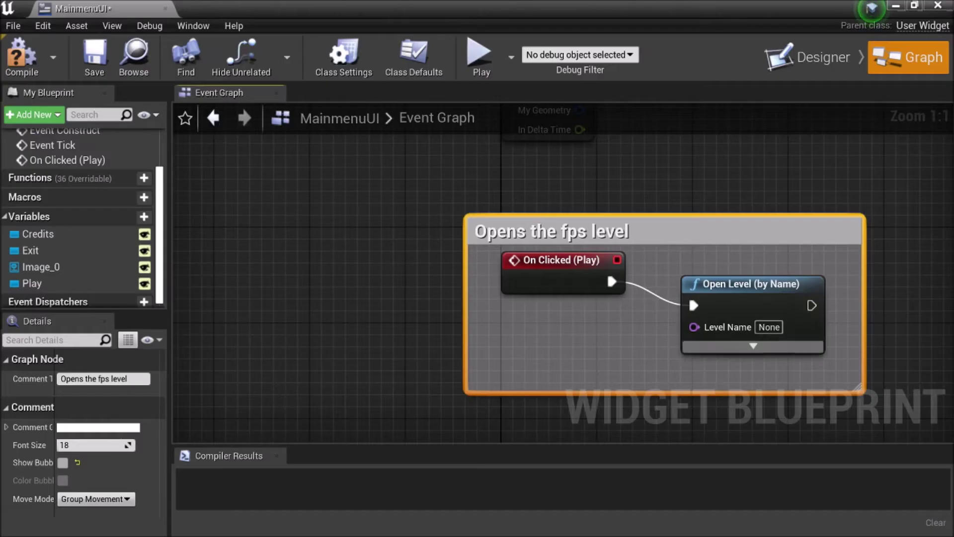
click(769, 327)
text(F)
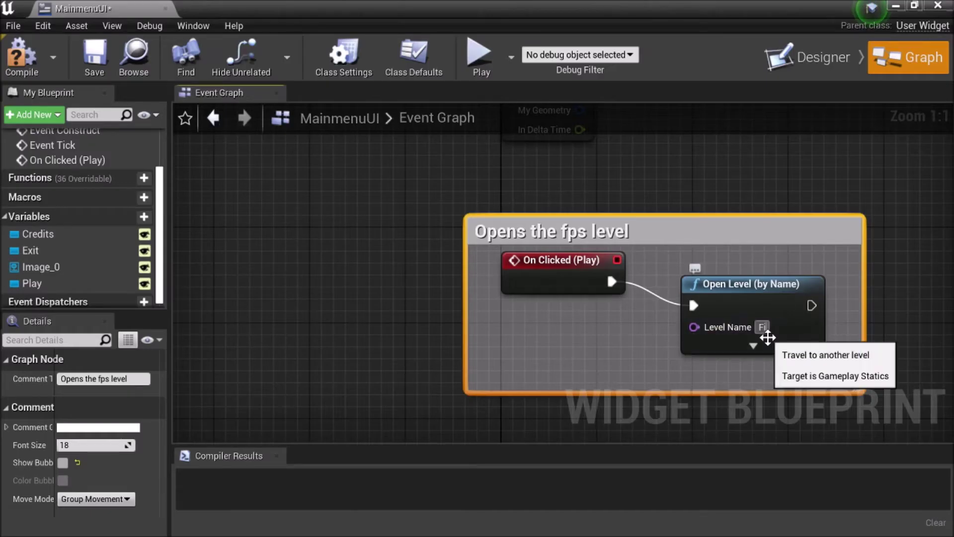
text(irstPersonEXAMP)
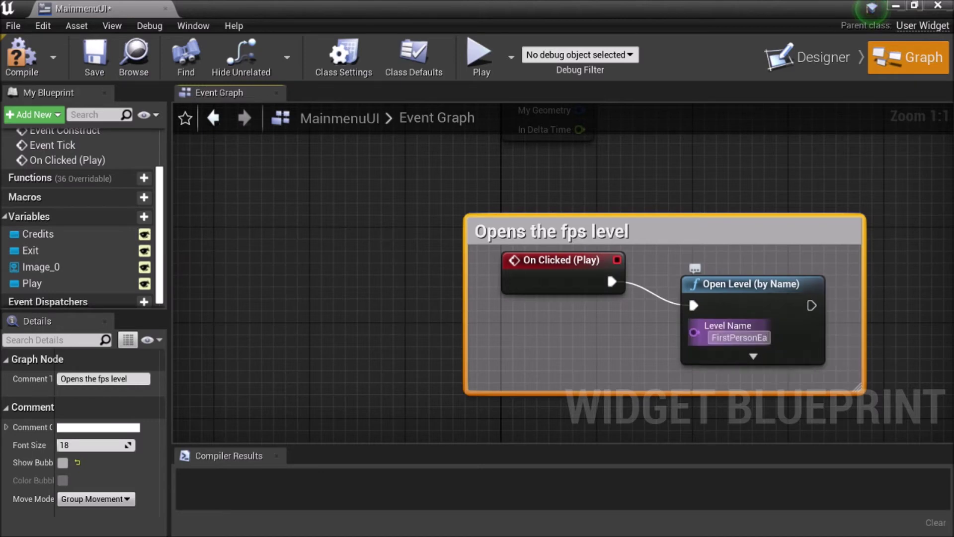
key(Return)
text(EXAM)
key(BackSpace)
key(BackSpace)
key(BackSpace)
key(BackSpace)
text(exampleMap)
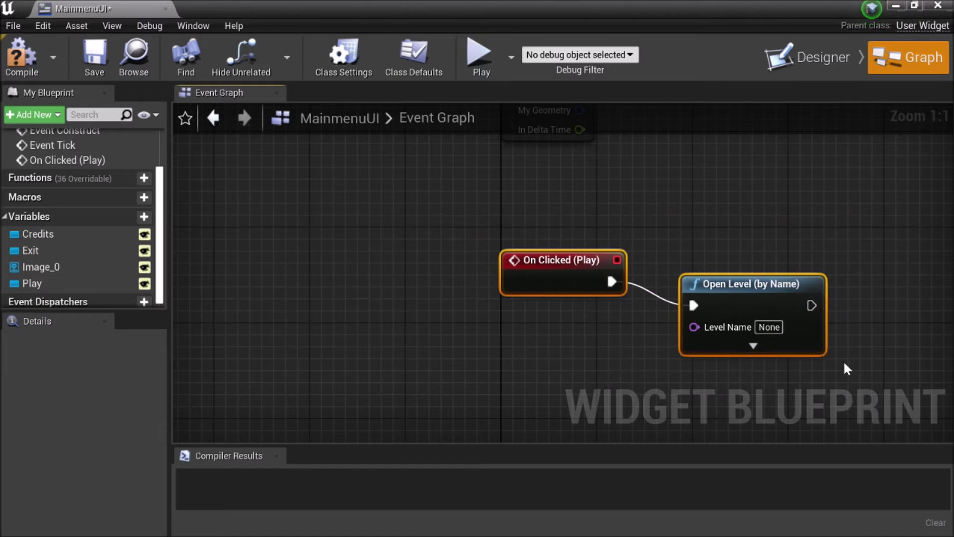
Wrap the Play click event and Open Level node in a comment reading "Opens the fps level"
text(cOp)
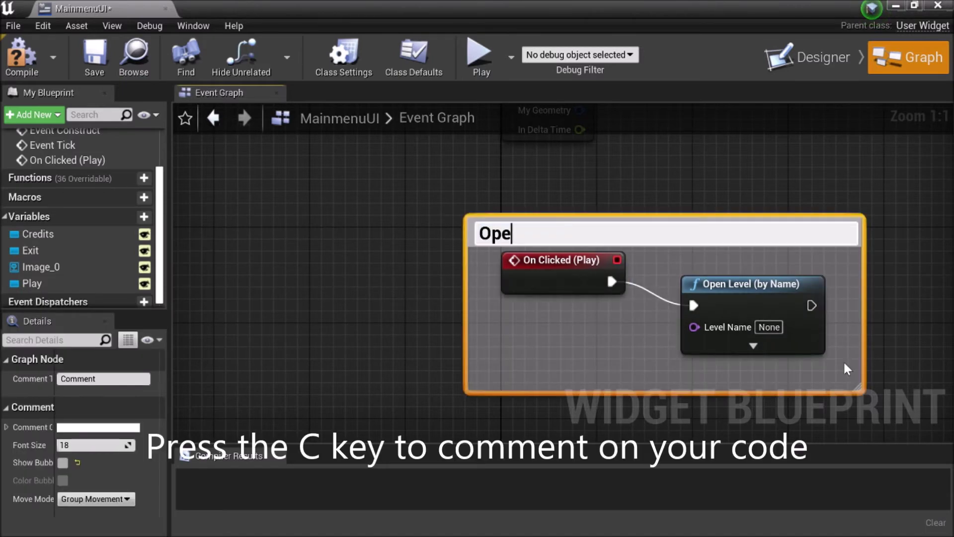
text(ens the fps level)
key(Return)
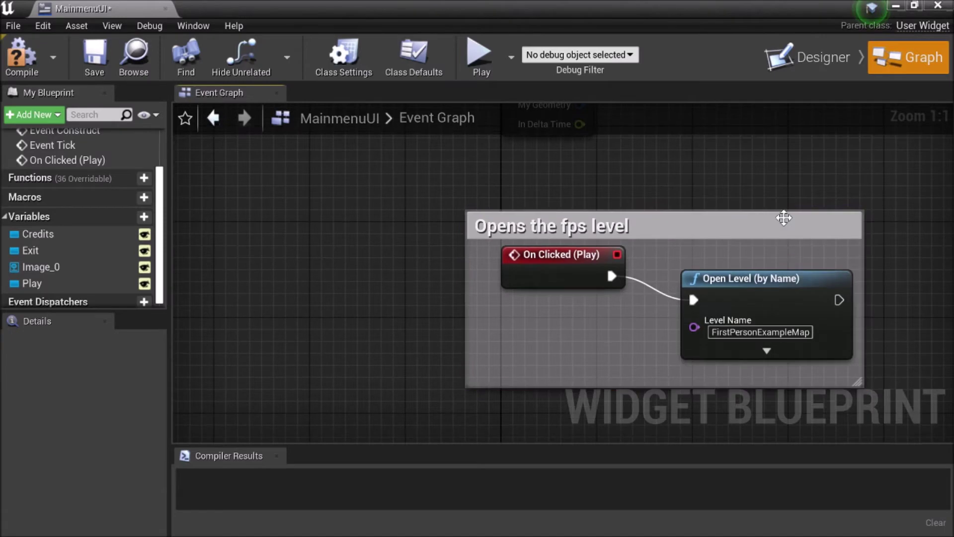
Add an On Clicked event for the Exit button and connect it to a Quit Game node
click(816, 61)
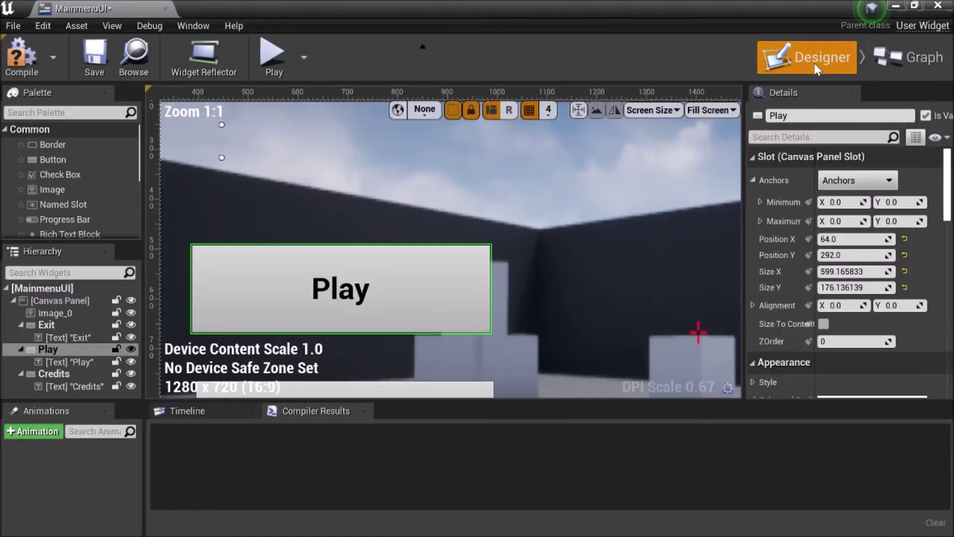
click(382, 320)
scroll(811, 338, down, 15)
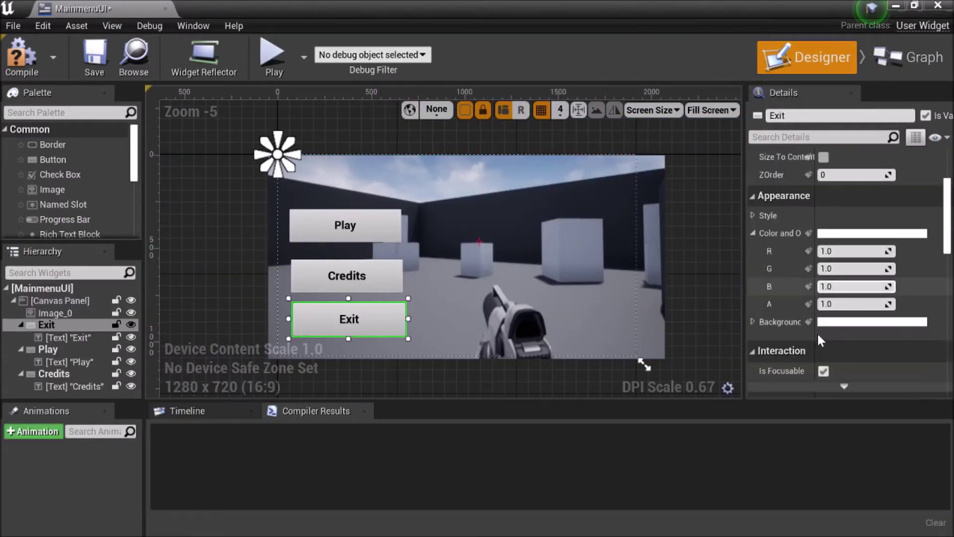
scroll(811, 338, down, 5)
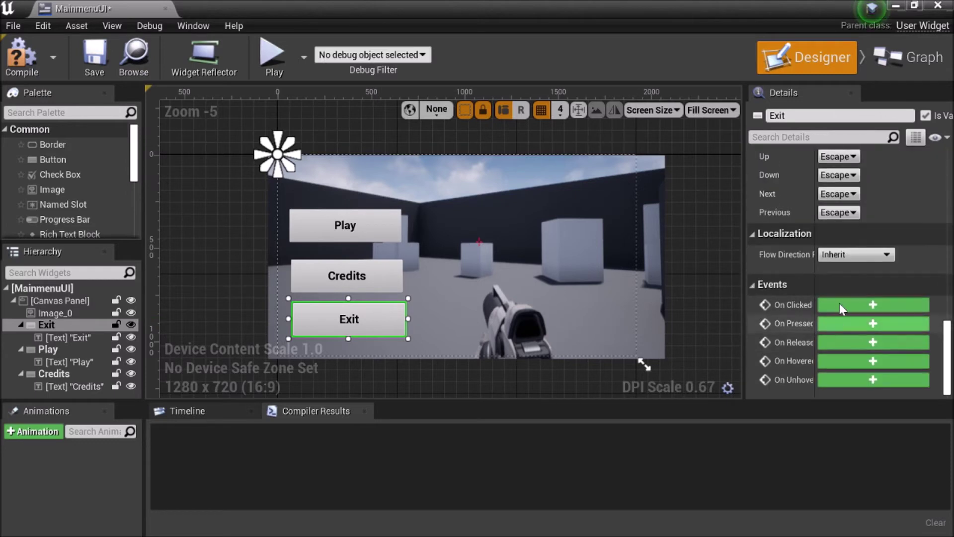
click(839, 307)
drag(608, 291, 697, 272)
text(quit)
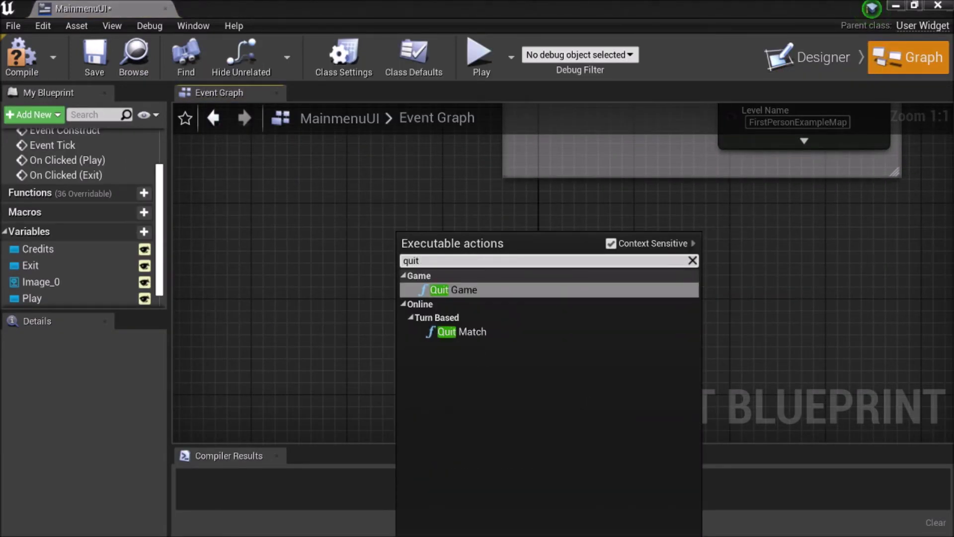
click(539, 289)
Wrap the Exit click event and Quit Game node in a comment reading "Just quit the game"
drag(490, 230, 919, 396)
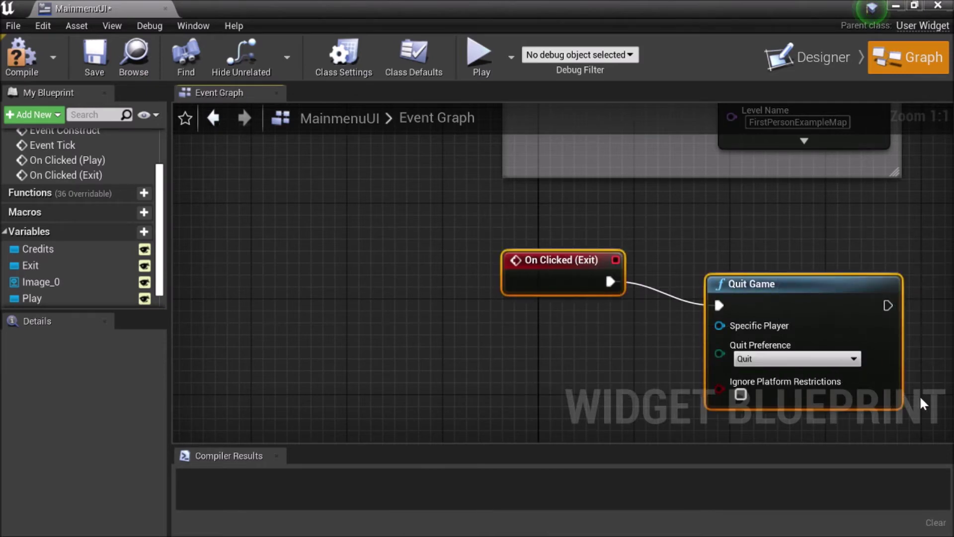
key(c)
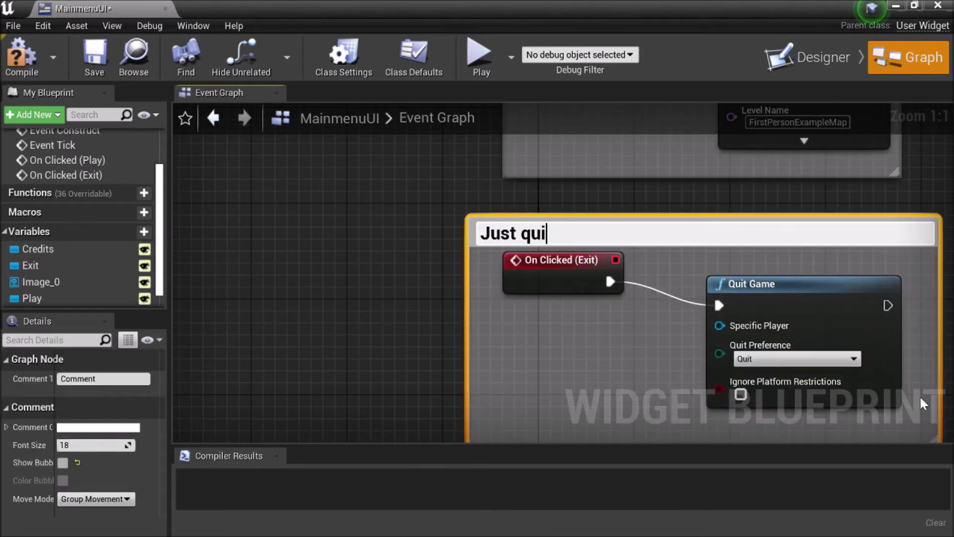
text(Just quit the game)
key(Return)
click(367, 283)
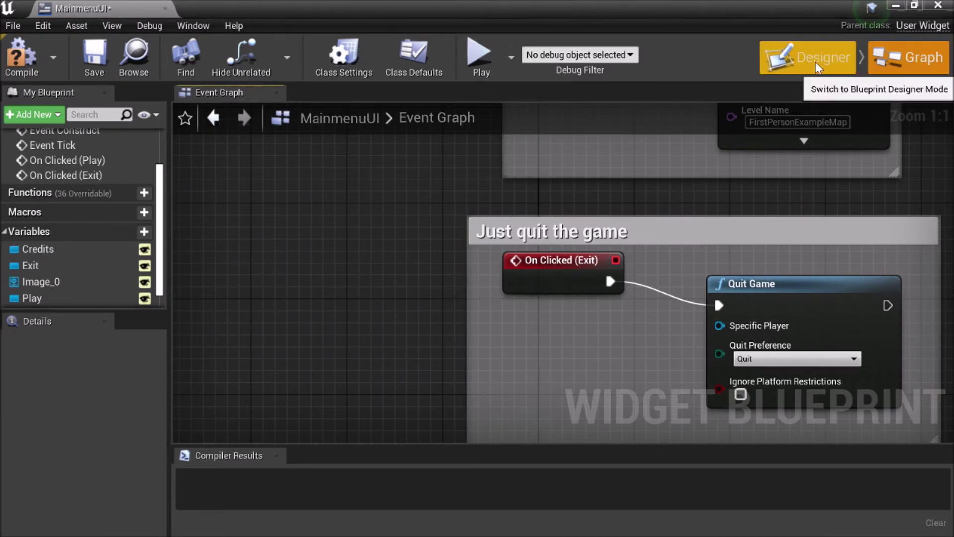
Add an On Clicked event for the Credits button and connect it to a Remove from Parent node
click(816, 57)
scroll(845, 296, down, 10)
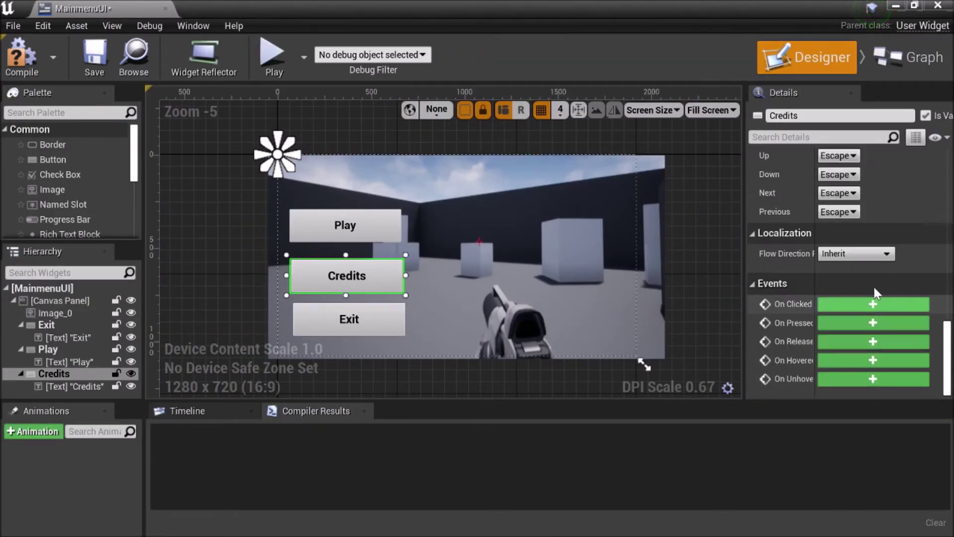
click(876, 302)
drag(624, 287, 687, 290)
text(remove parent)
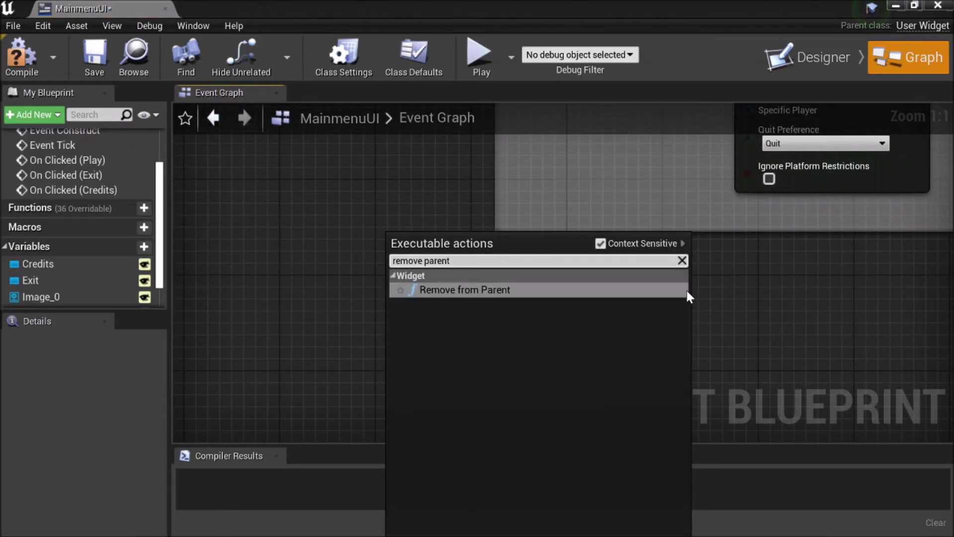
key(Return)
drag(751, 296, 727, 257)
Connect a Create Widget node after Remove from Parent and place it in line with the Credits nodes
right_drag(783, 297, 631, 319)
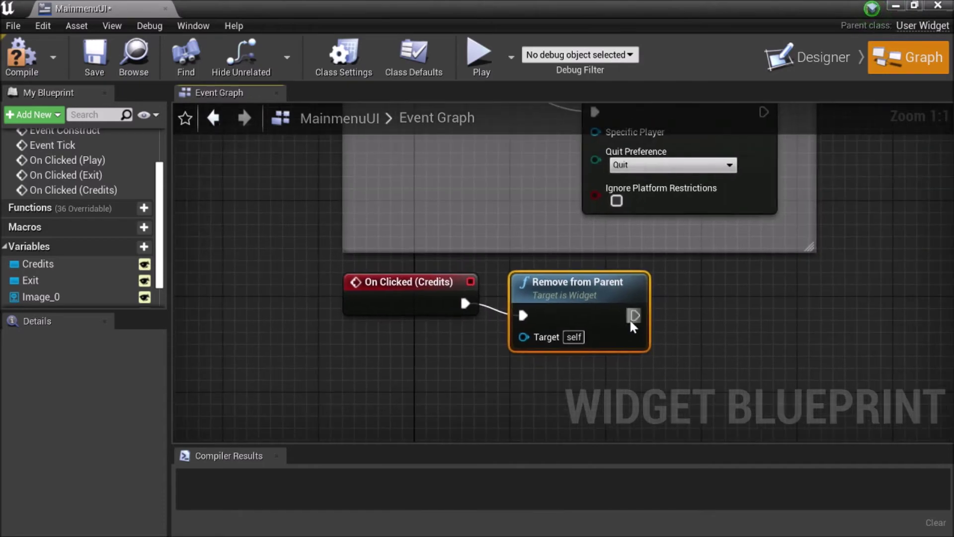
drag(734, 314, 735, 296)
text(create widget)
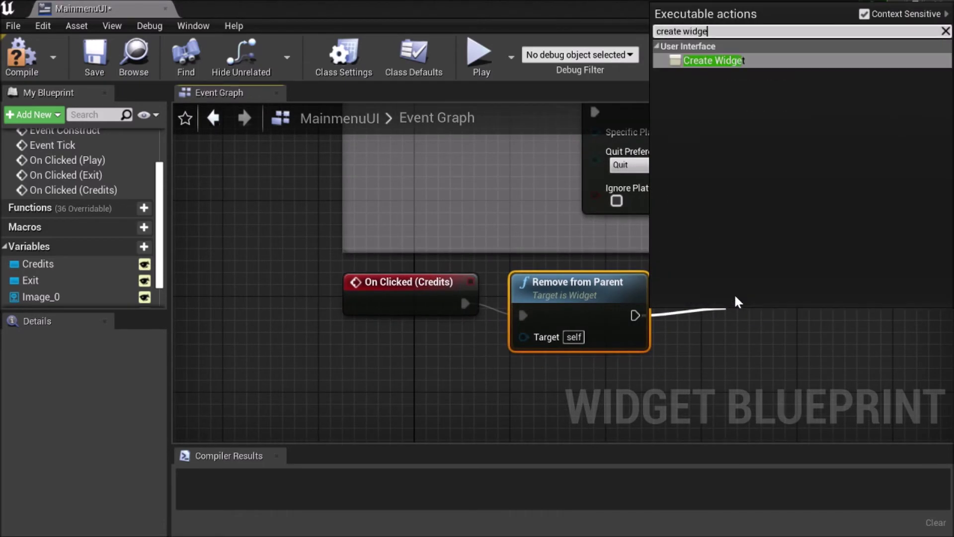
key(Return)
right_drag(737, 284, 604, 263)
drag(694, 300, 658, 277)
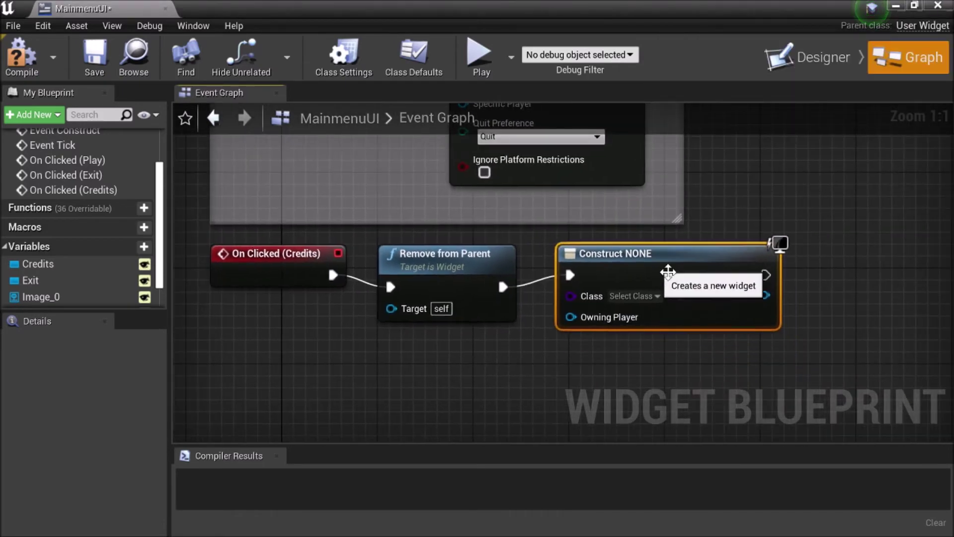
Add an Add to Viewport node after the Create Widget node, with the created widget as its target
right_drag(774, 307, 670, 307)
drag(662, 300, 739, 291)
text(add viewpo)
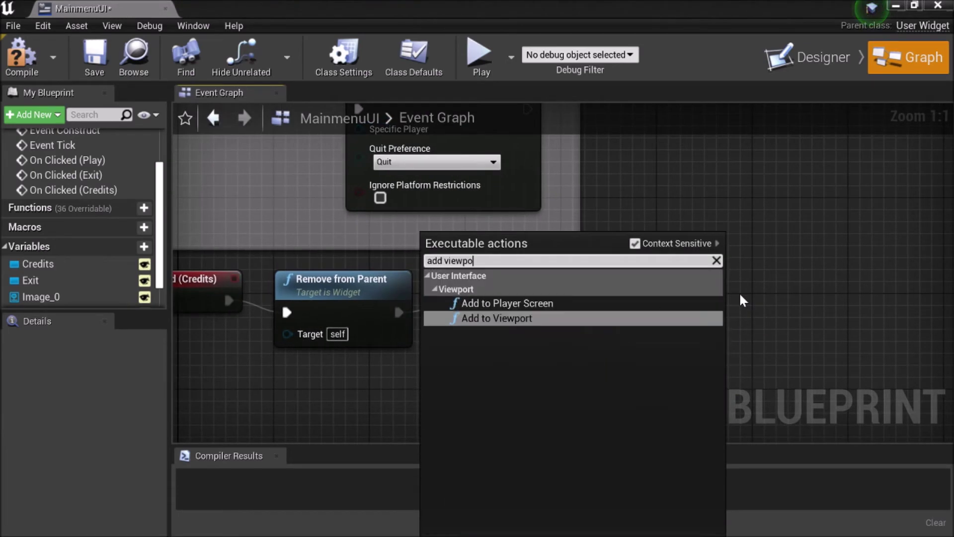
key(Return)
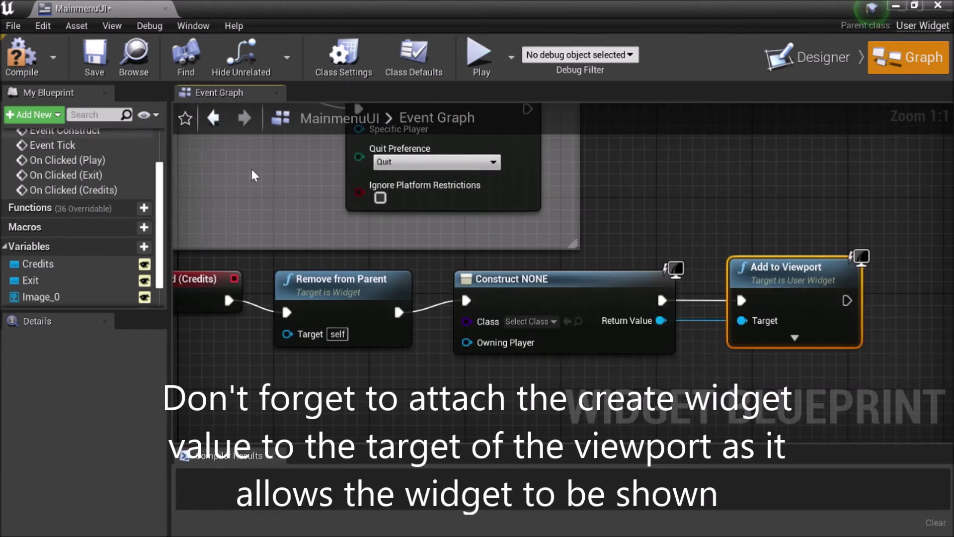
Comment the Credits nodes as "Remove main menu UI and add credit UI" and compile the widget blueprint
scroll(753, 316, down, 4)
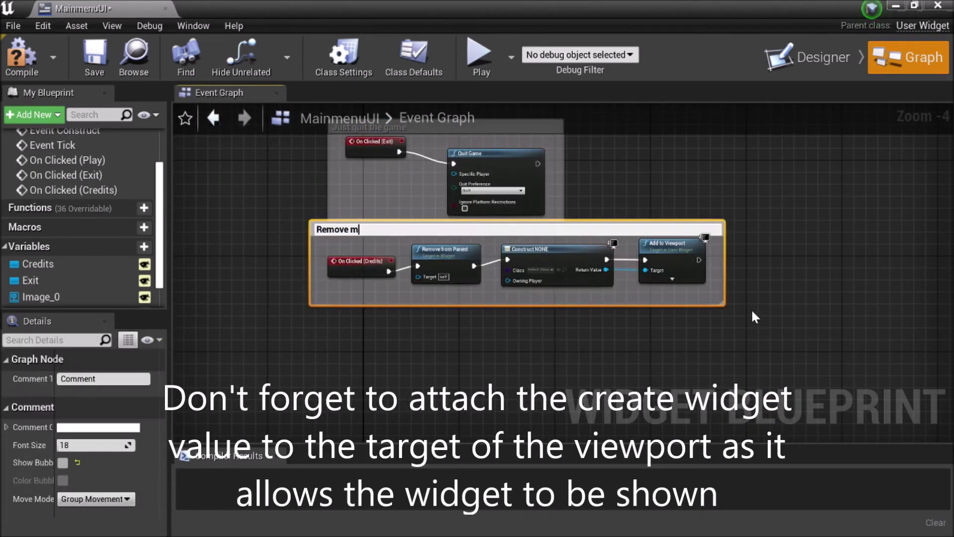
text(ain menu UI and add credit UI)
key(Return)
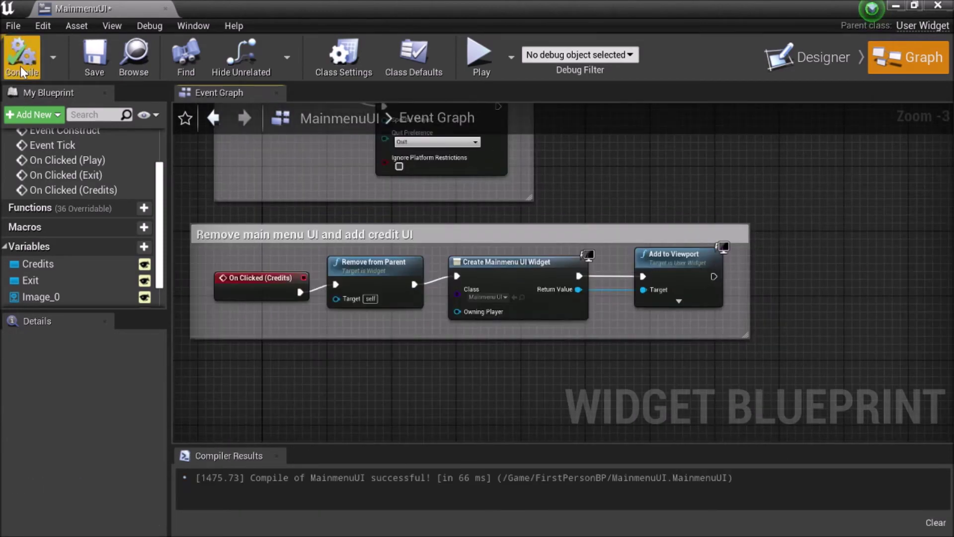
click(21, 72)
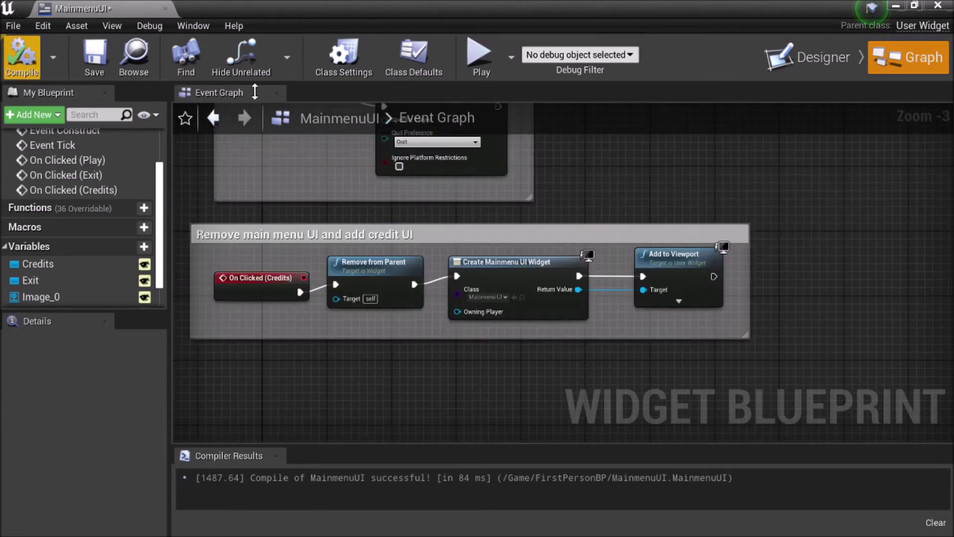
Create a new Widget Blueprint named CreditUI in the FirstPersonBP content folder
click(894, 6)
click(326, 394)
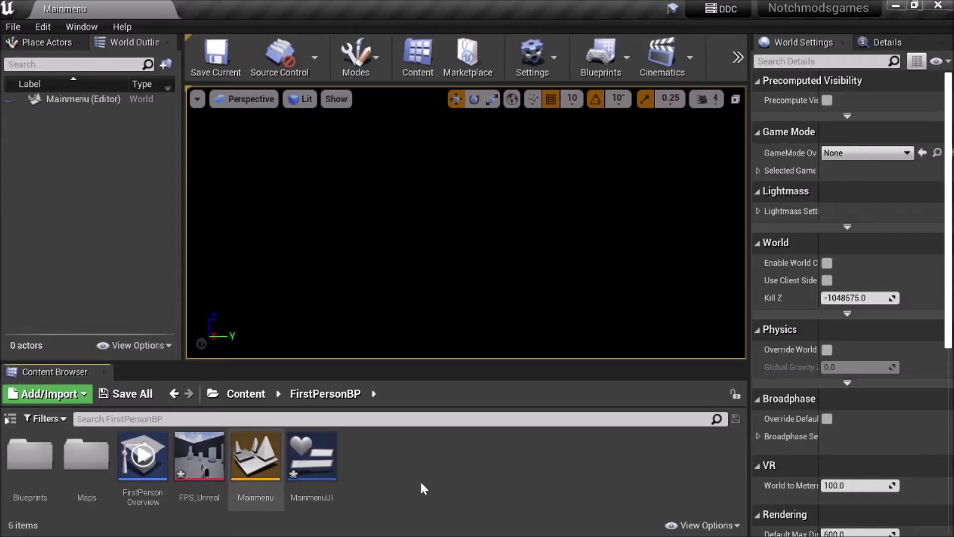
right_click(424, 488)
mouse_move(534, 471)
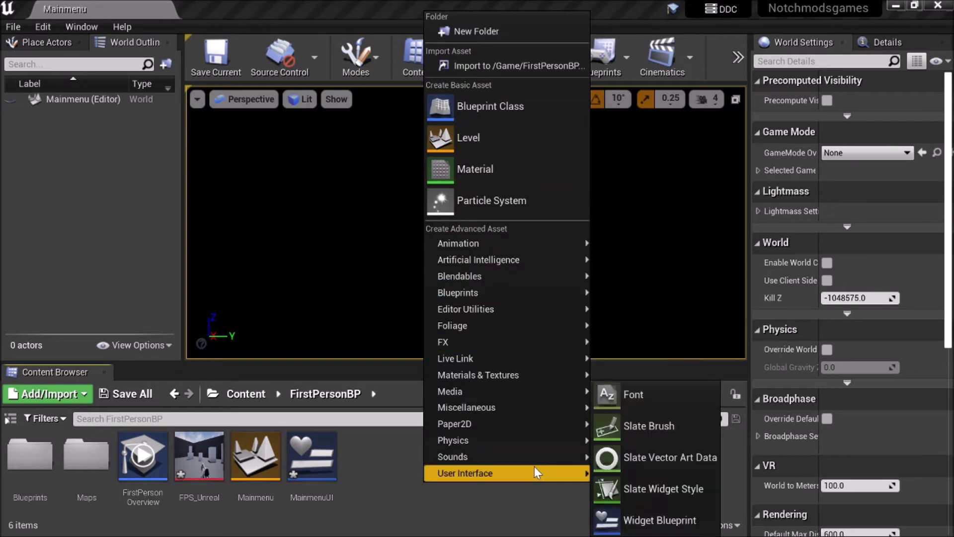
click(654, 517)
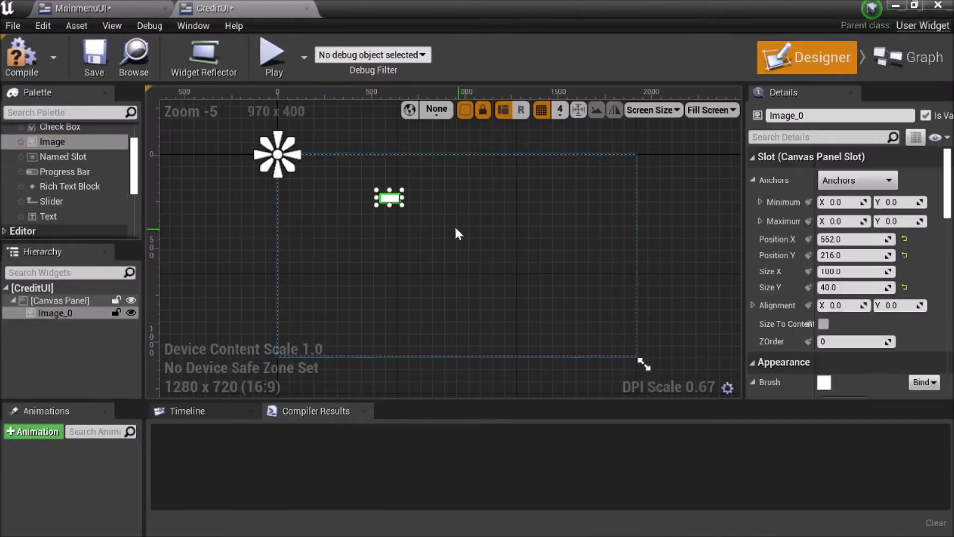
Stretch the image in the CreditUI widget until it covers the whole canvas and slightly overlaps its edges
drag(402, 205, 648, 362)
drag(378, 190, 263, 144)
drag(458, 364, 458, 373)
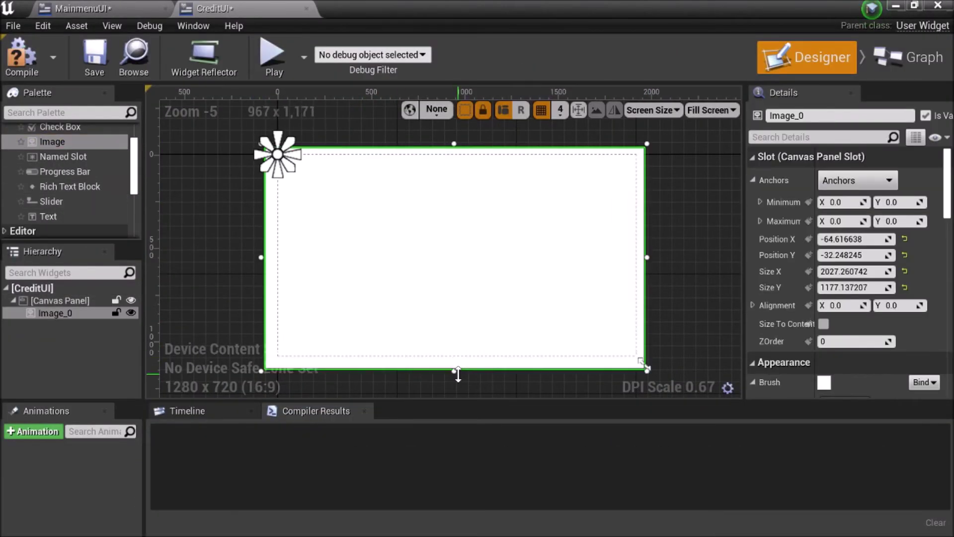
drag(649, 259, 654, 258)
scroll(851, 258, down, 5)
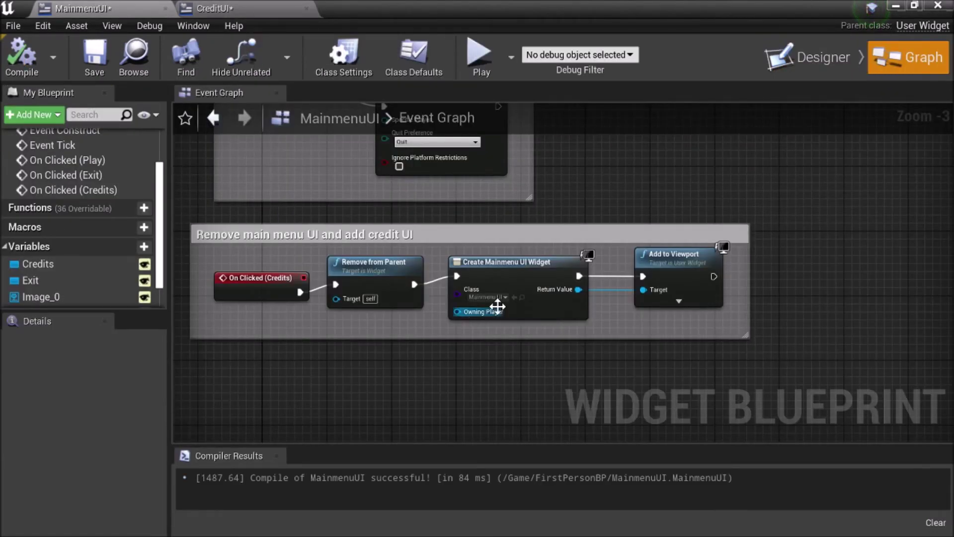
In the MainmenuUI event graph, set the Create Widget node's class to CreditUI and compile the blueprint
click(495, 297)
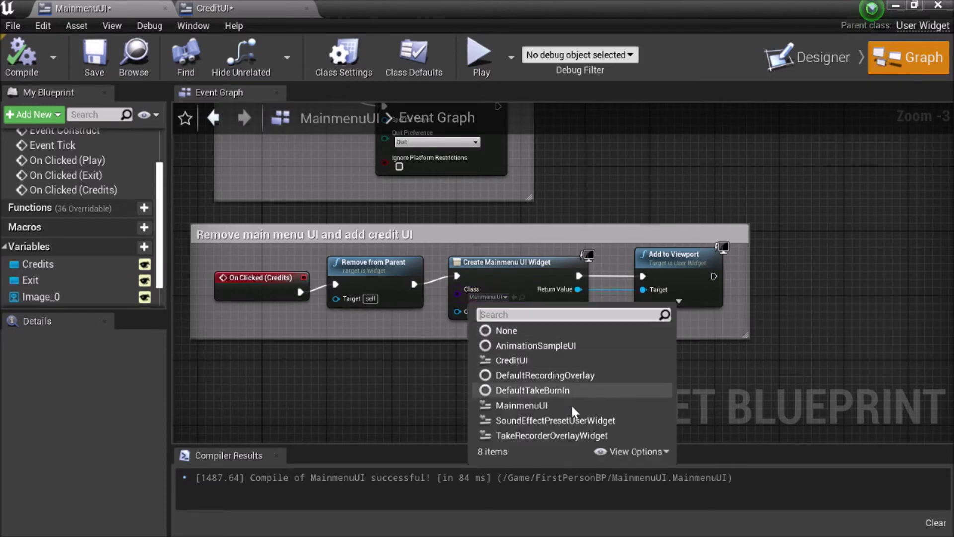
click(515, 359)
click(21, 55)
Return to the level editor, play-test the Mainmenu level and stop the session
click(896, 5)
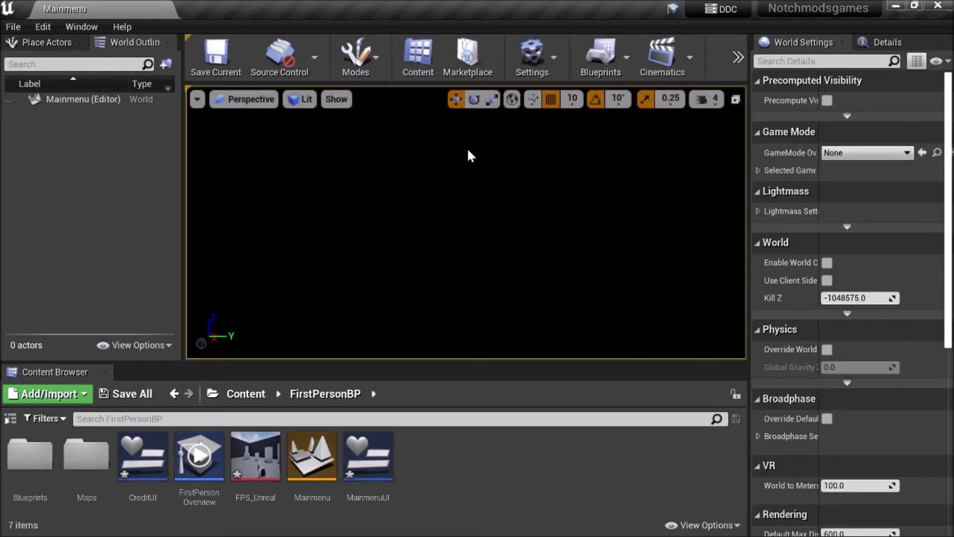
right_click(392, 204)
key(alt+p)
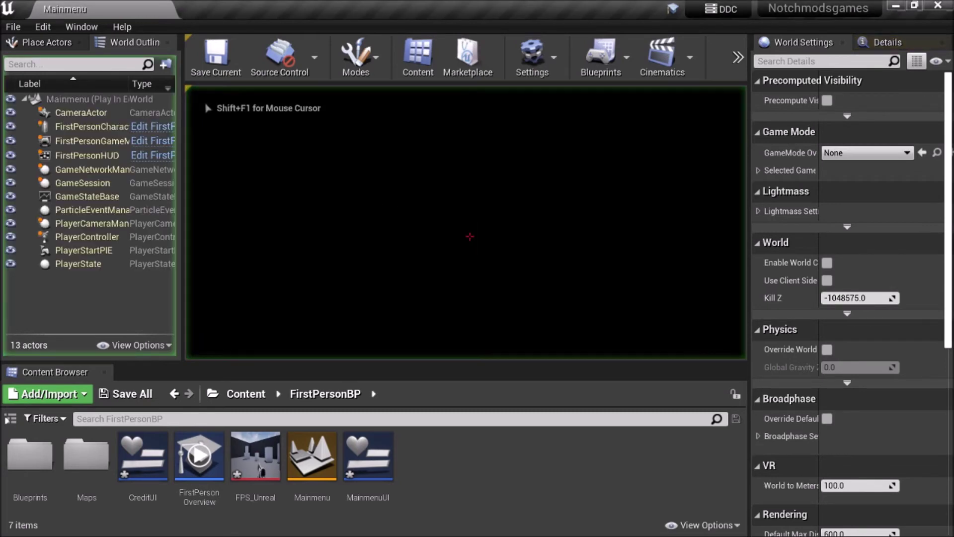
key(Escape)
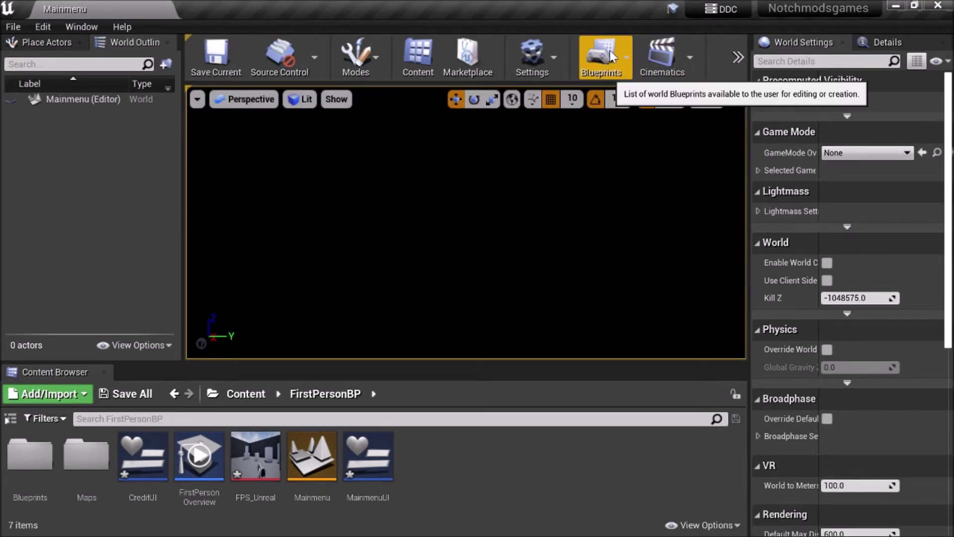
Open the Mainmenu level blueprint and connect a Create Widget node to Event BeginPlay
click(613, 58)
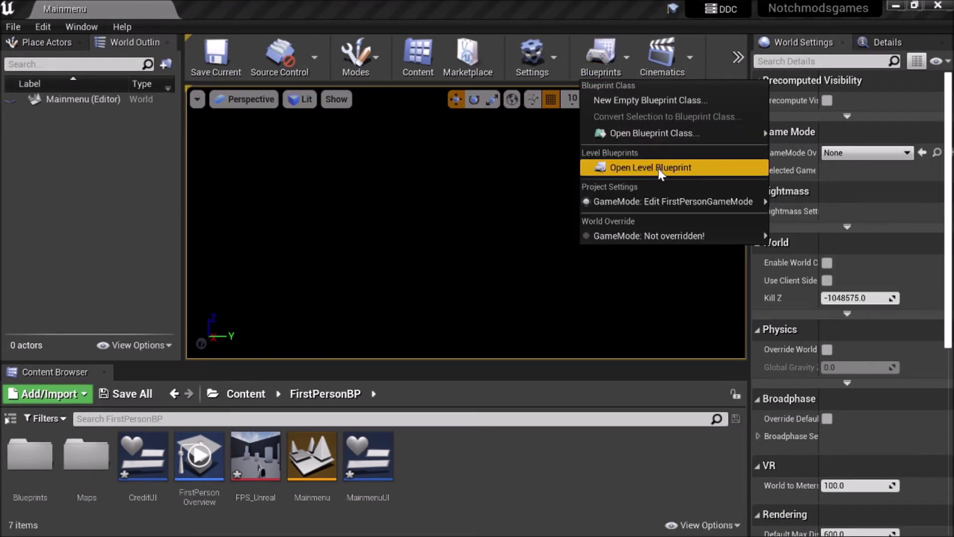
click(651, 167)
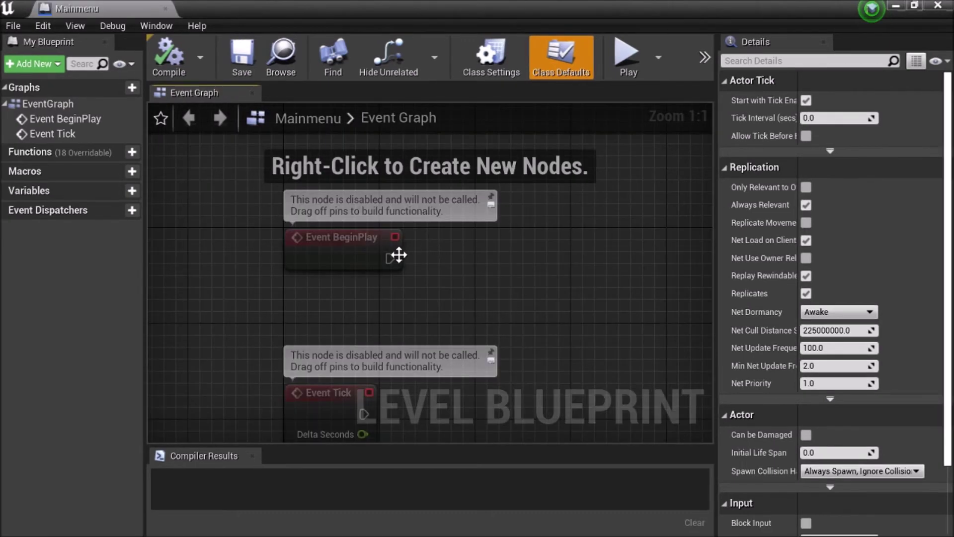
drag(391, 258, 477, 255)
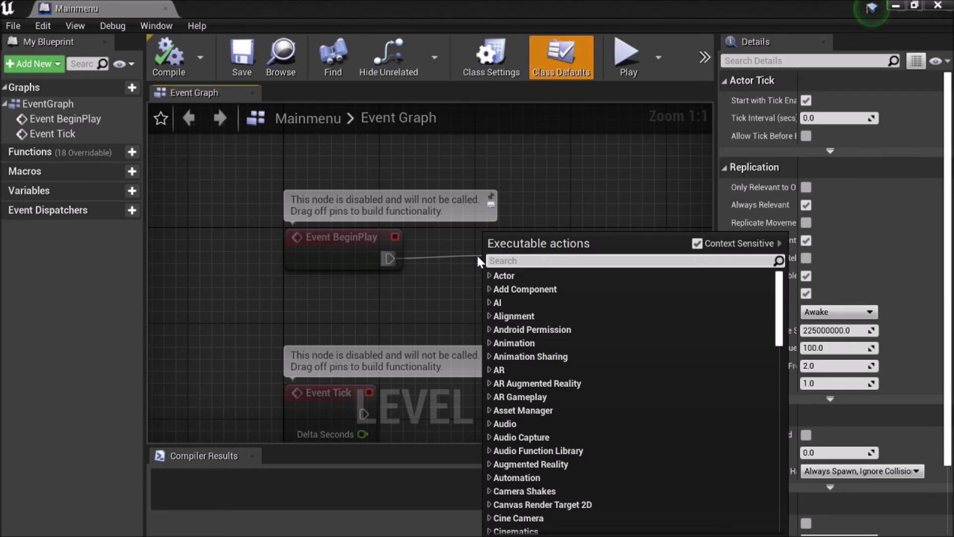
text(create widget)
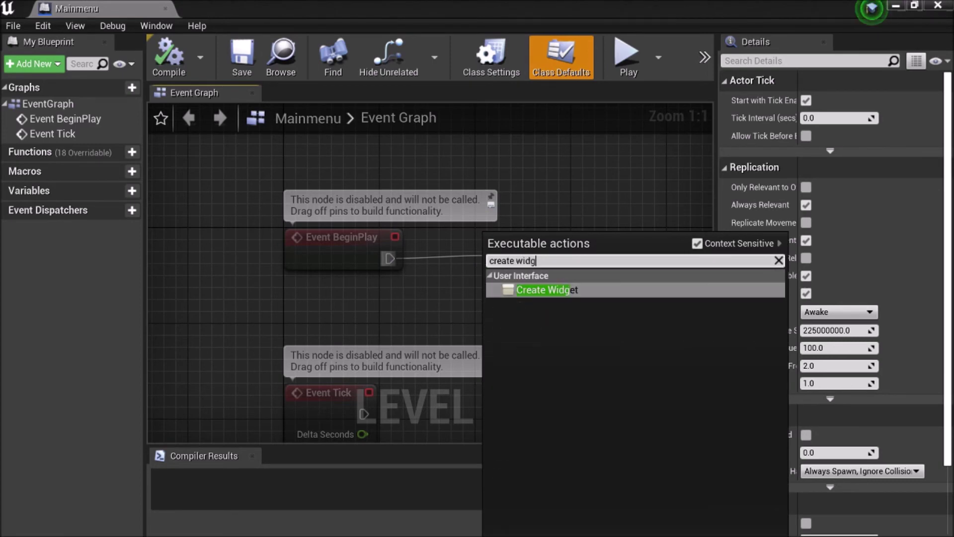
key(Return)
Move the Create Widget node beside Event BeginPlay and set its class to MainmenuUI
right_drag(565, 262, 441, 237)
drag(441, 237, 405, 189)
click(410, 233)
text(main)
click(420, 276)
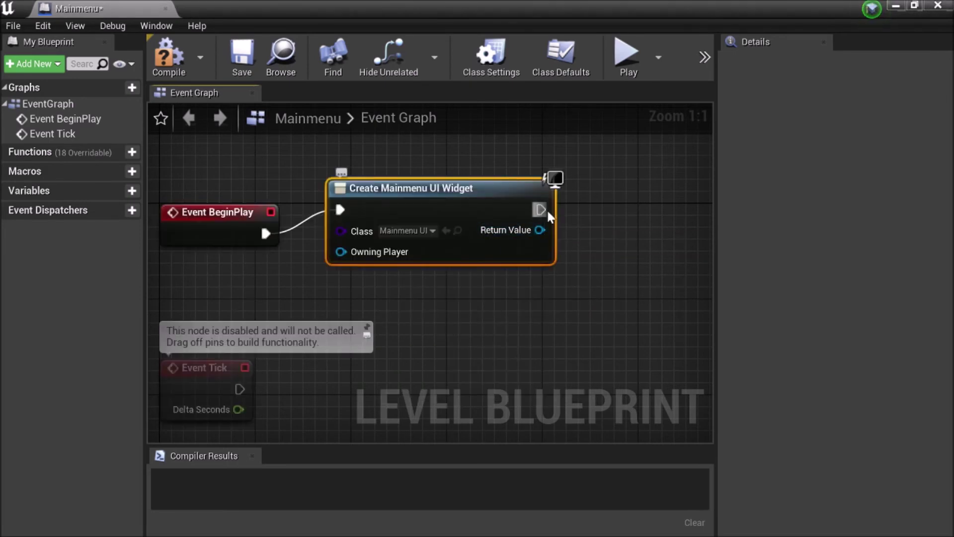
Connect an Add to Viewport node after the Create Mainmenu UI Widget node in the level blueprint
drag(541, 209, 597, 213)
text(clic)
key(BackSpace)
key(BackSpace)
key(BackSpace)
key(BackSpace)
text(add to view)
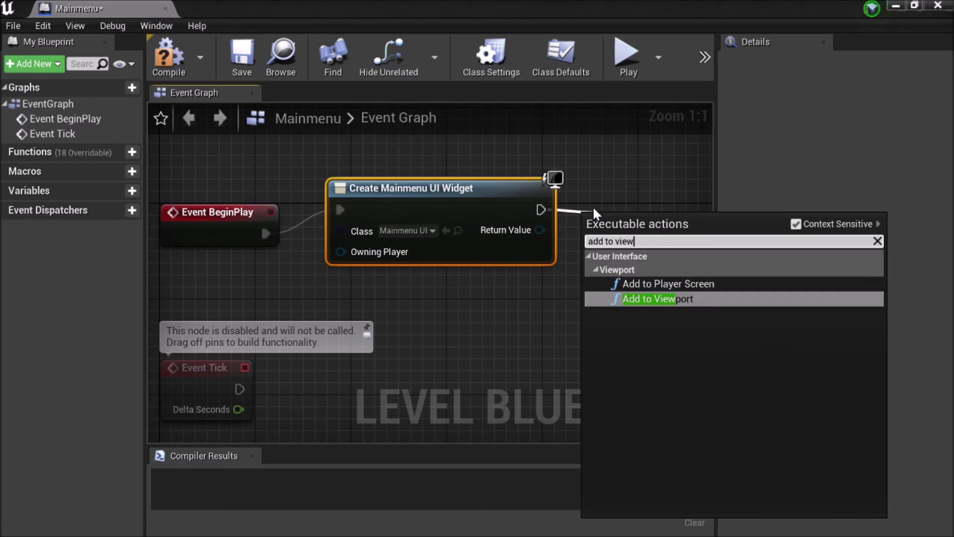
key(Return)
Wire the created widget's Return Value to the Add to Viewport target, line up the nodes and compile the level blueprint
drag(540, 230, 593, 280)
drag(637, 224, 636, 187)
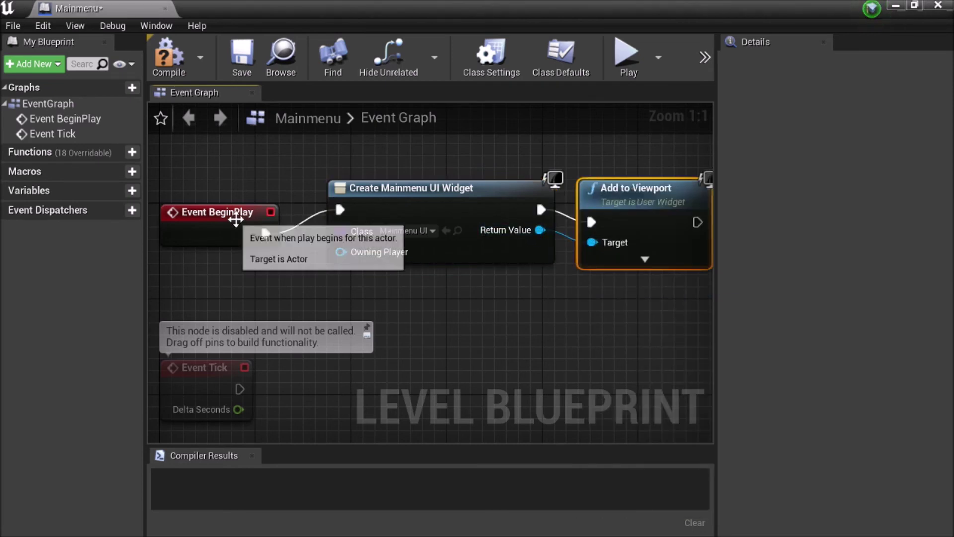
drag(207, 213, 228, 214)
click(168, 56)
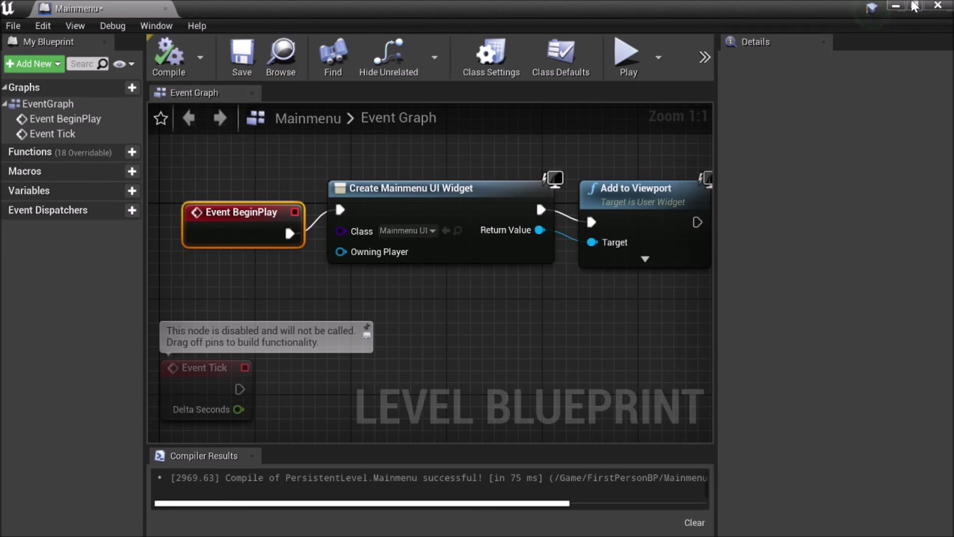
Play-test the Mainmenu level to check the menu overlay and mouse response, and stop the session
click(893, 5)
key(alt+p)
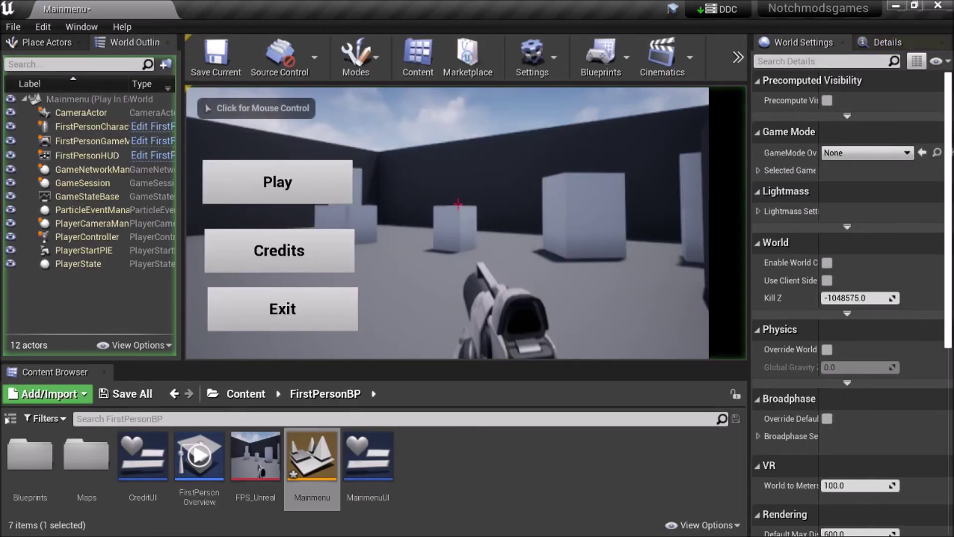
click(458, 205)
click(458, 205)
click(459, 204)
click(458, 204)
click(458, 204)
click(458, 204)
click(458, 204)
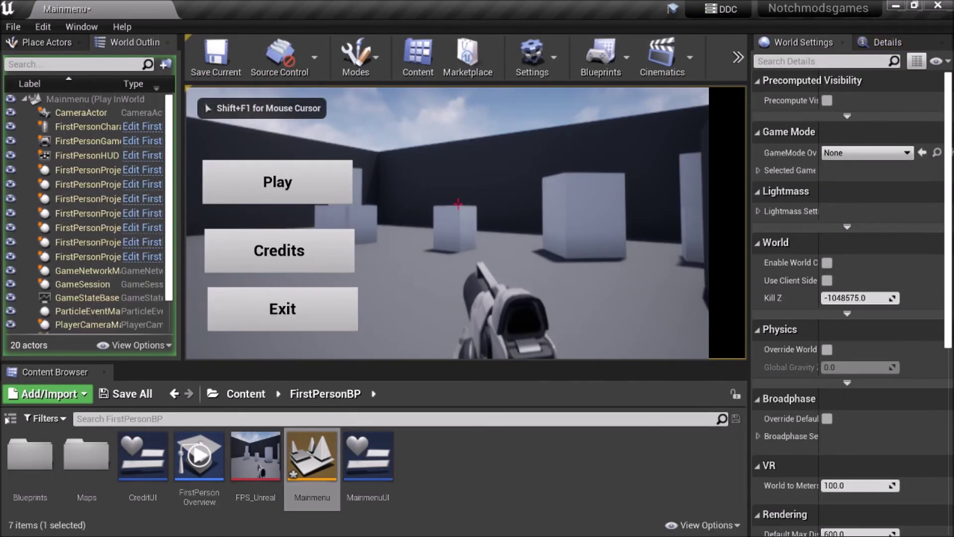
key(Escape)
Expand the level's Game Mode world settings and set the Default Pawn Class to None
key(alt+Tab)
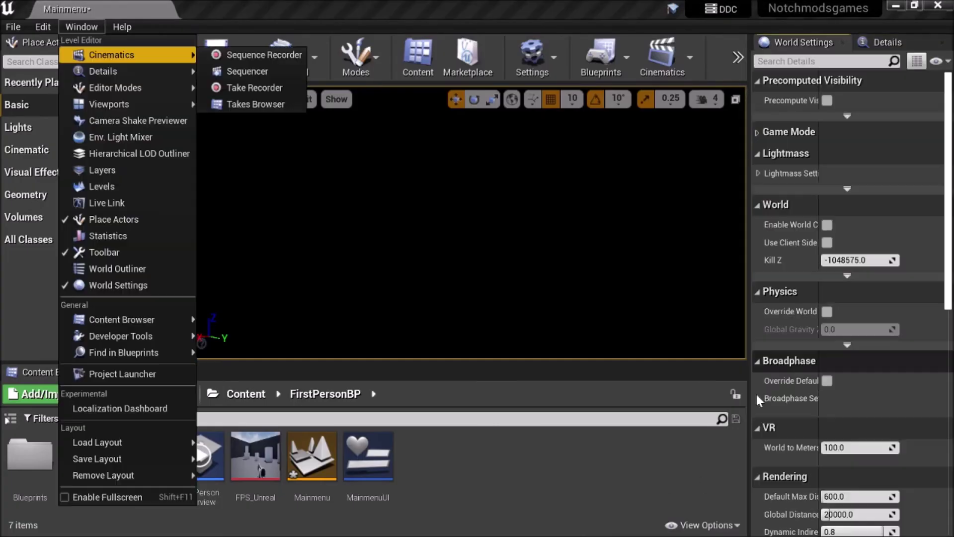
click(756, 134)
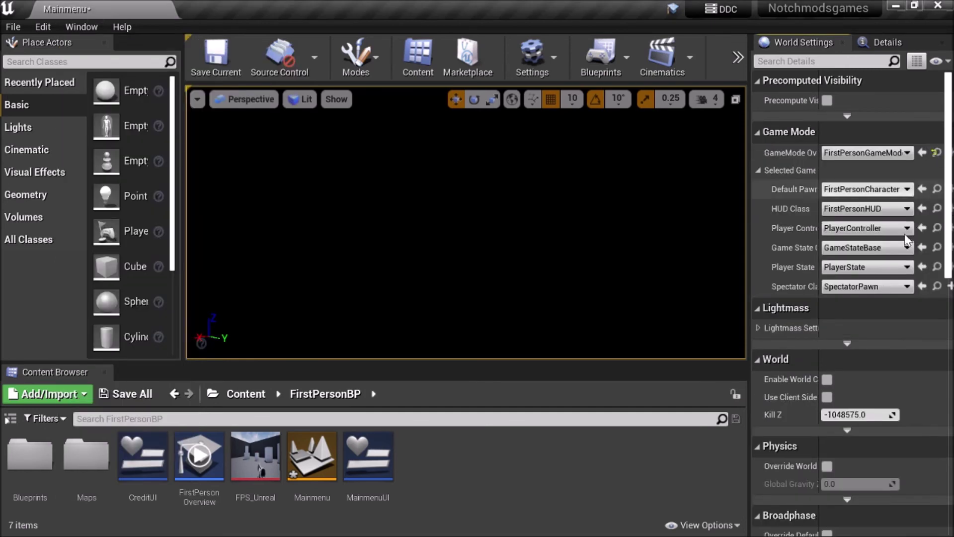
click(875, 192)
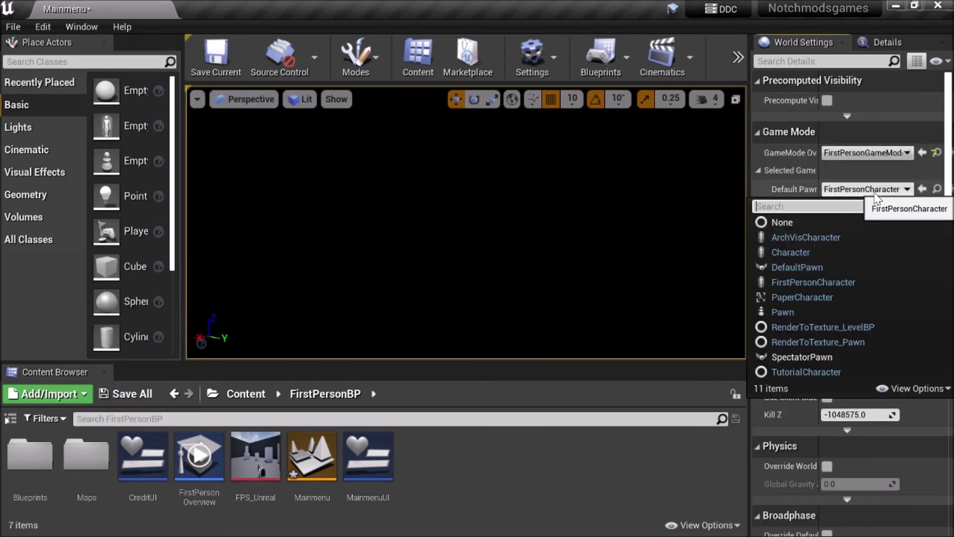
click(862, 226)
click(792, 40)
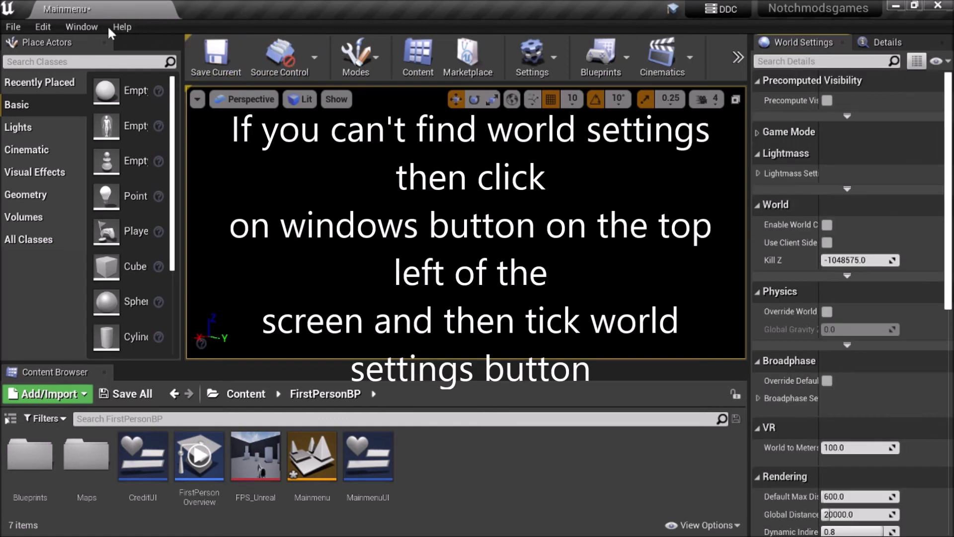
click(84, 28)
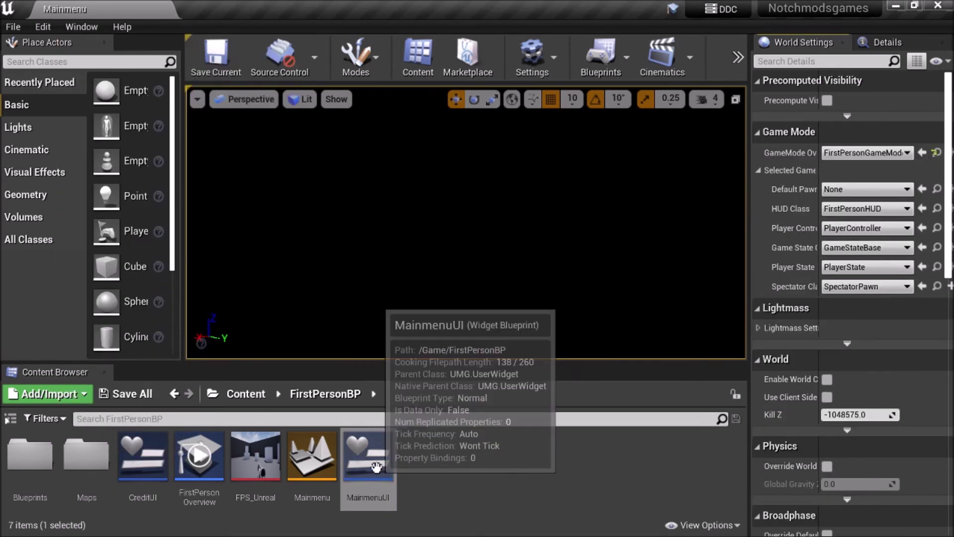
Open the MainmenuUI event graph and connect a Set Show Mouse Cursor node to Event Construct, with context-sensitive filtering off
click(373, 467)
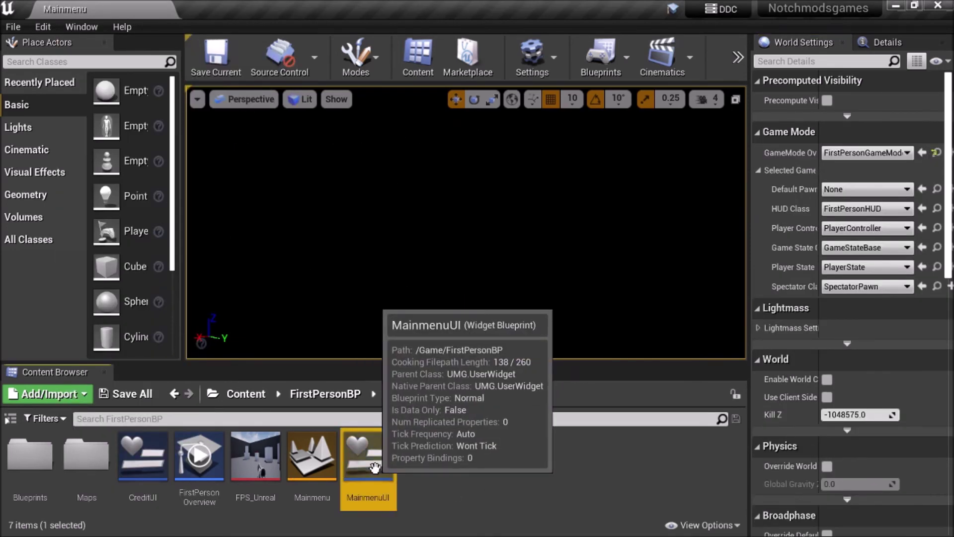
double_click(374, 467)
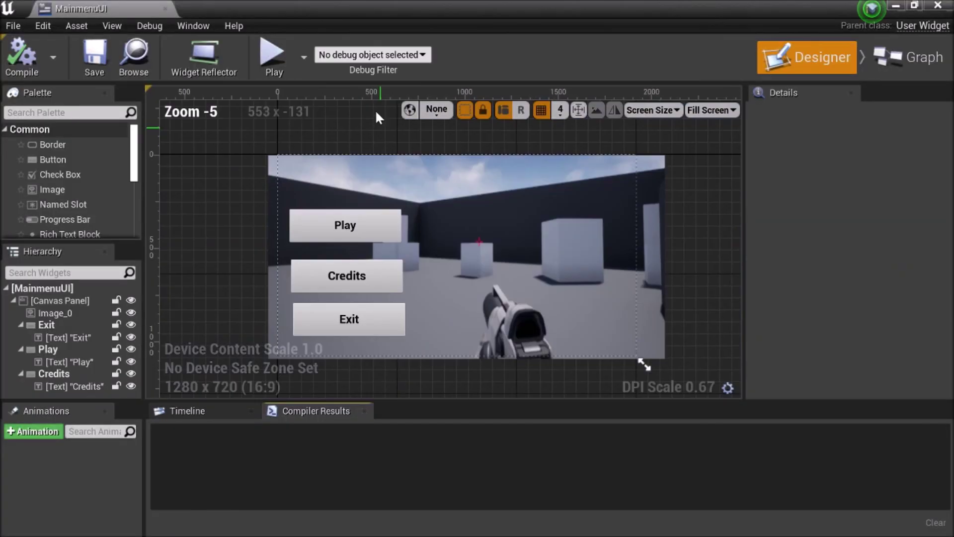
click(909, 57)
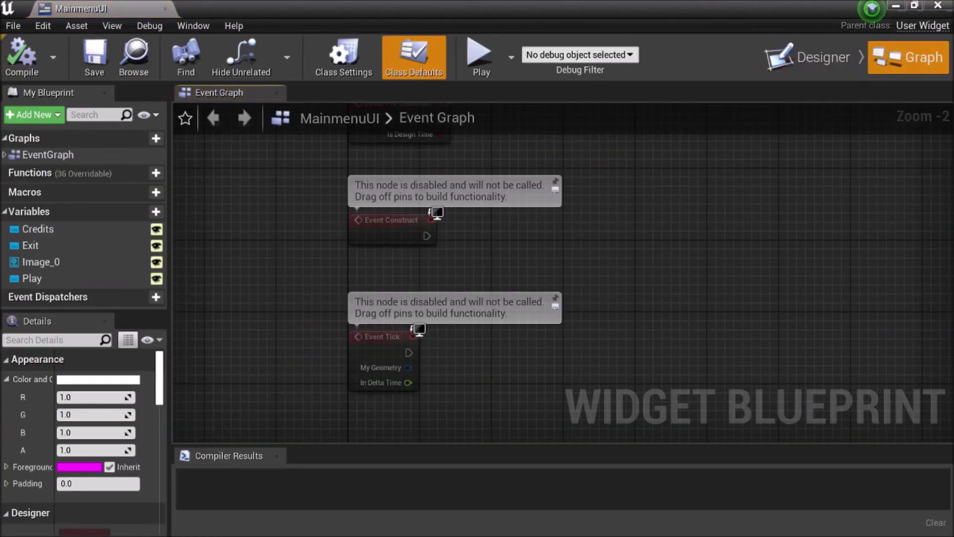
drag(408, 340, 471, 337)
text(show mouse)
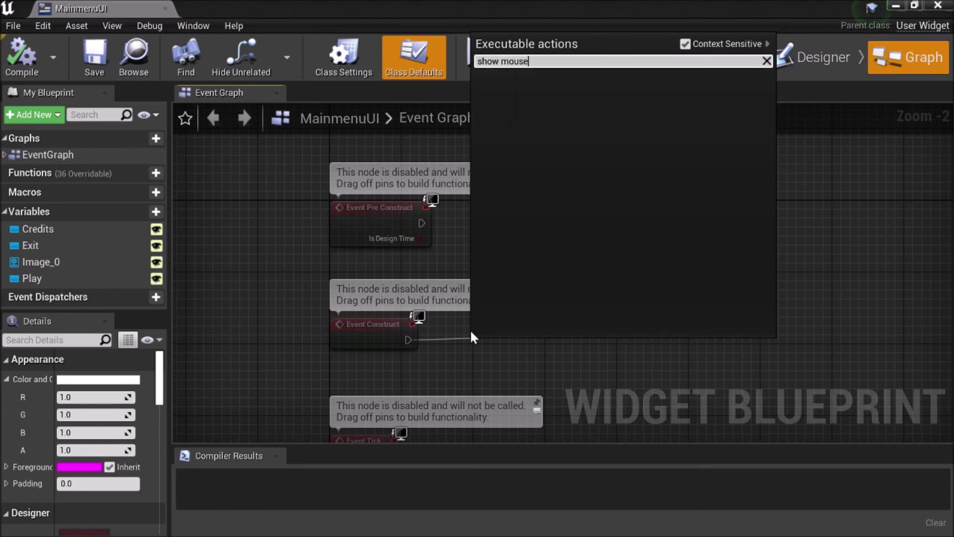
click(687, 44)
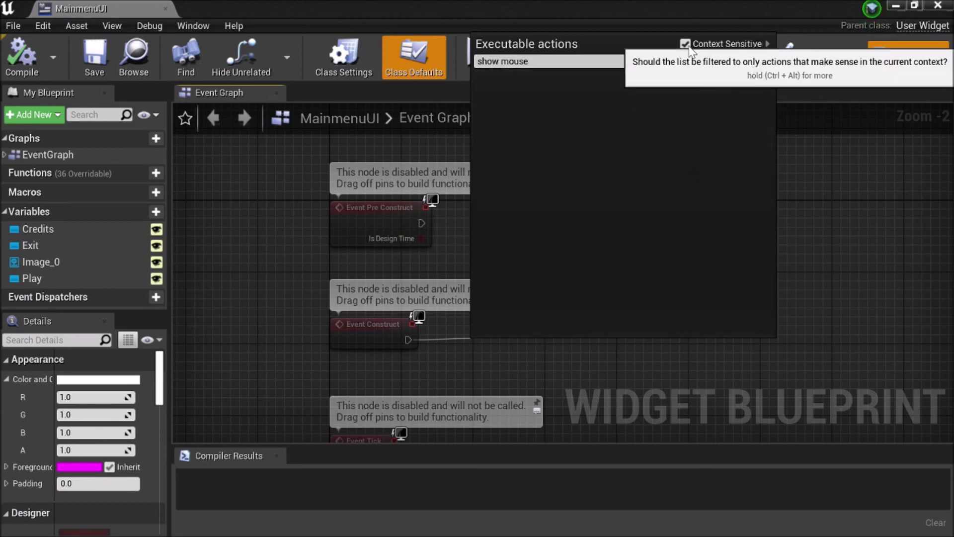
click(686, 44)
click(687, 45)
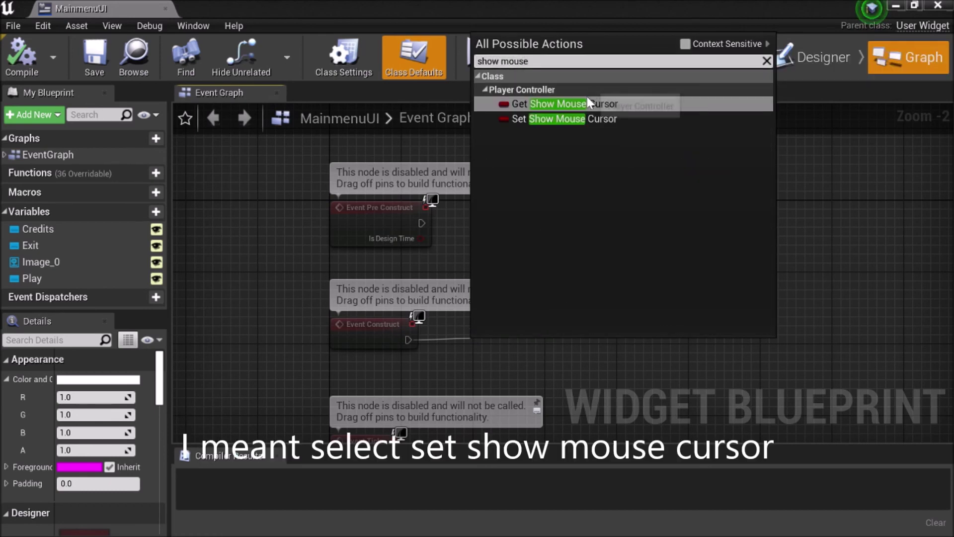
click(566, 119)
drag(512, 351, 529, 298)
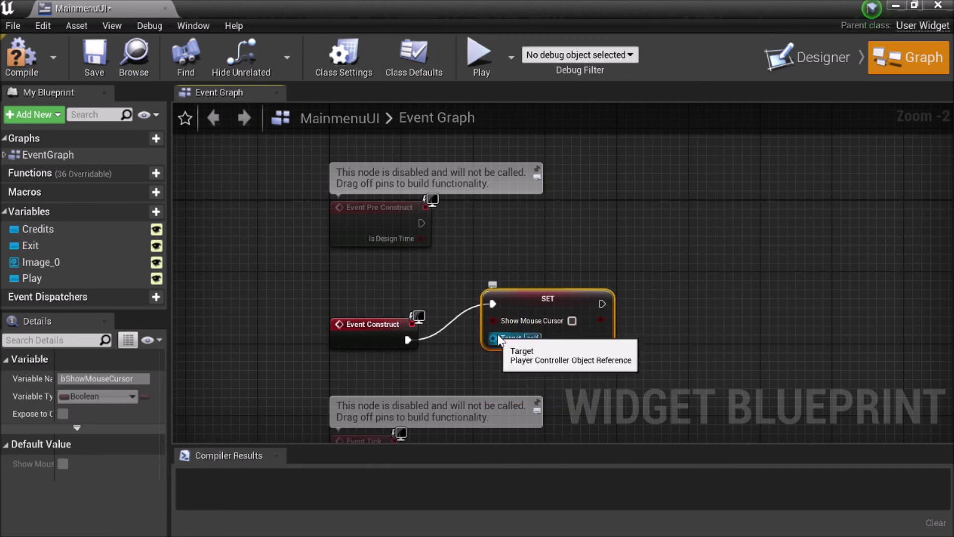
Add a Get Player Controller node as the target of the Set Show Mouse Cursor node
drag(500, 343, 457, 369)
text(gt)
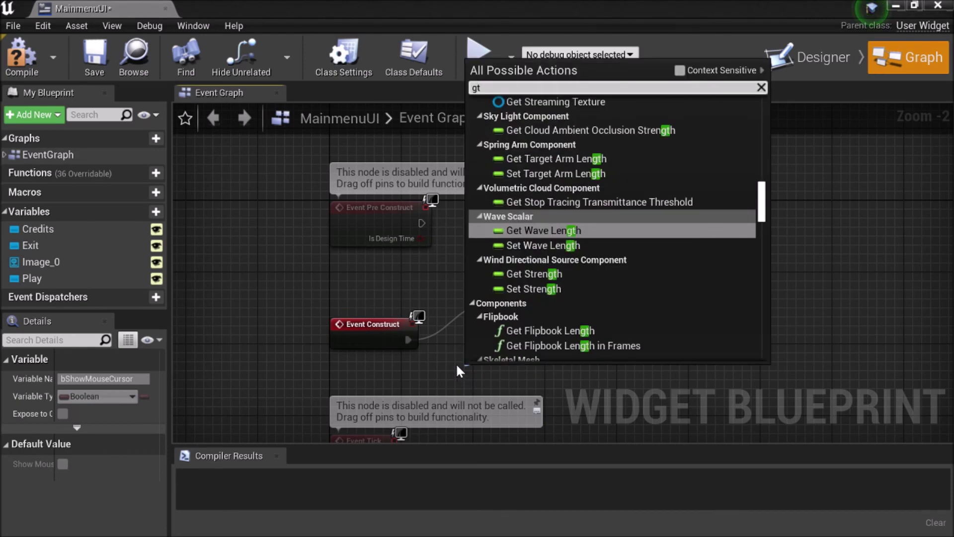
key(BackSpace)
text(et player controller)
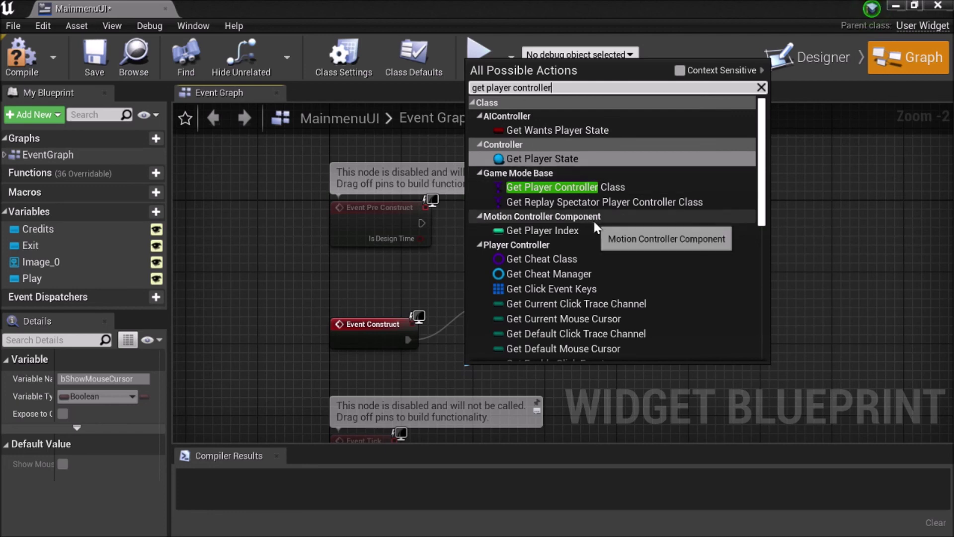
scroll(562, 164, down, 5)
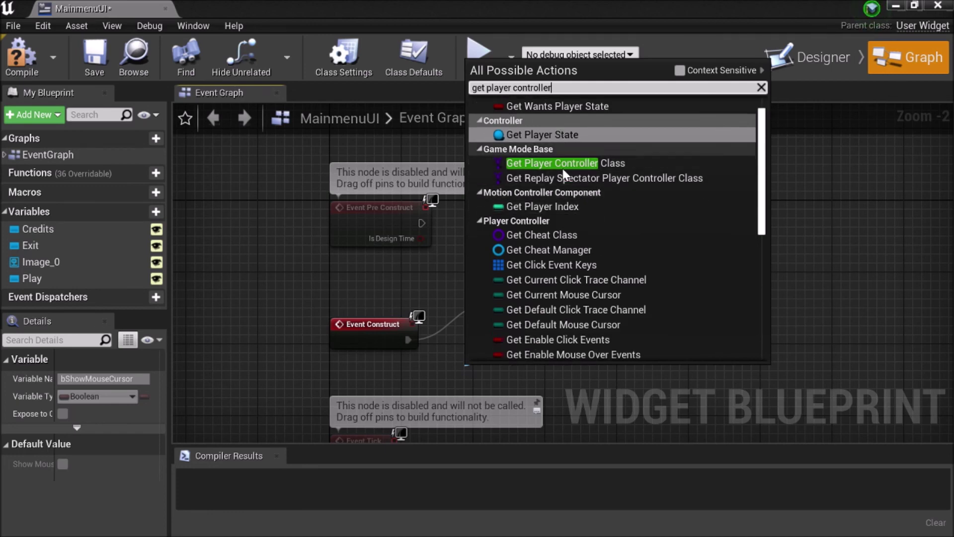
scroll(565, 172, down, 2)
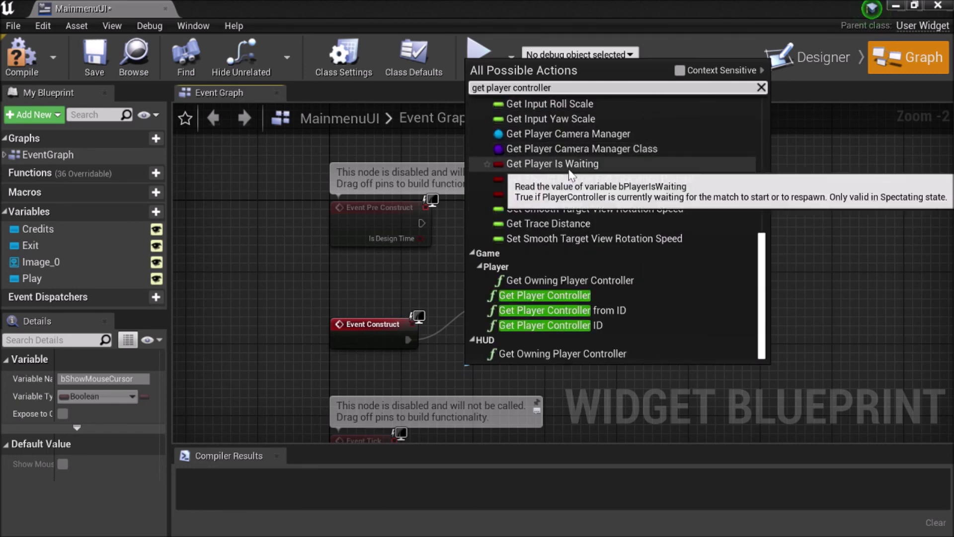
click(639, 298)
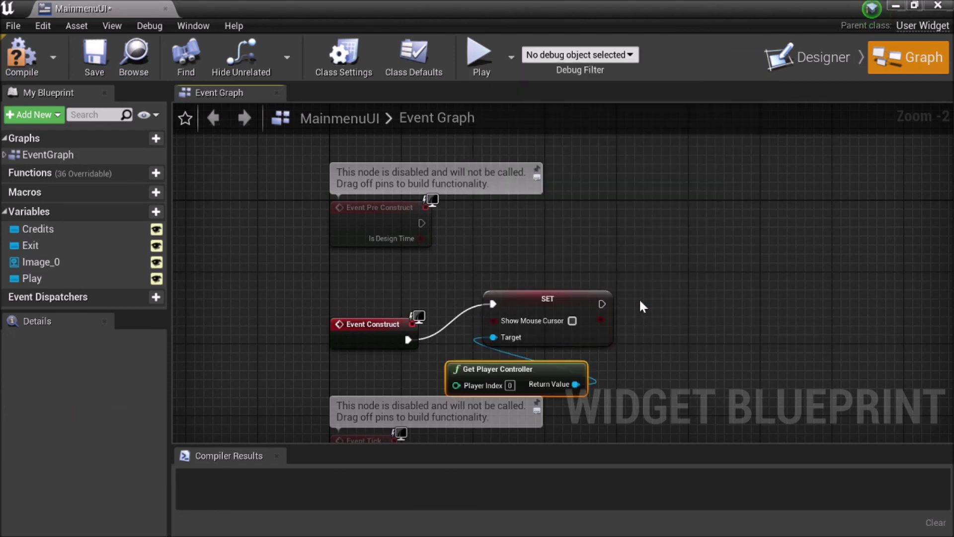
Tidy the Event Construct nodes and enable Show Mouse Cursor on the Set node
click(571, 292)
click(530, 379)
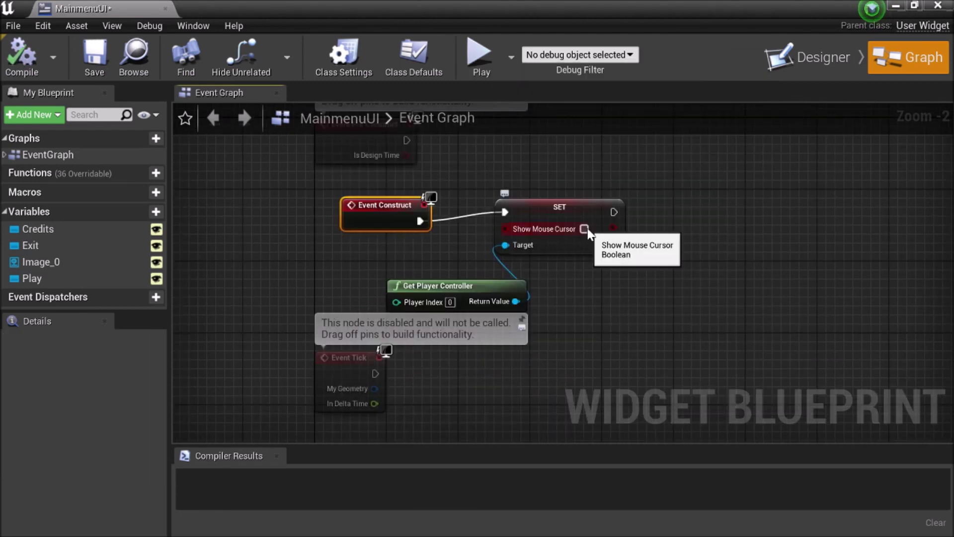
click(584, 229)
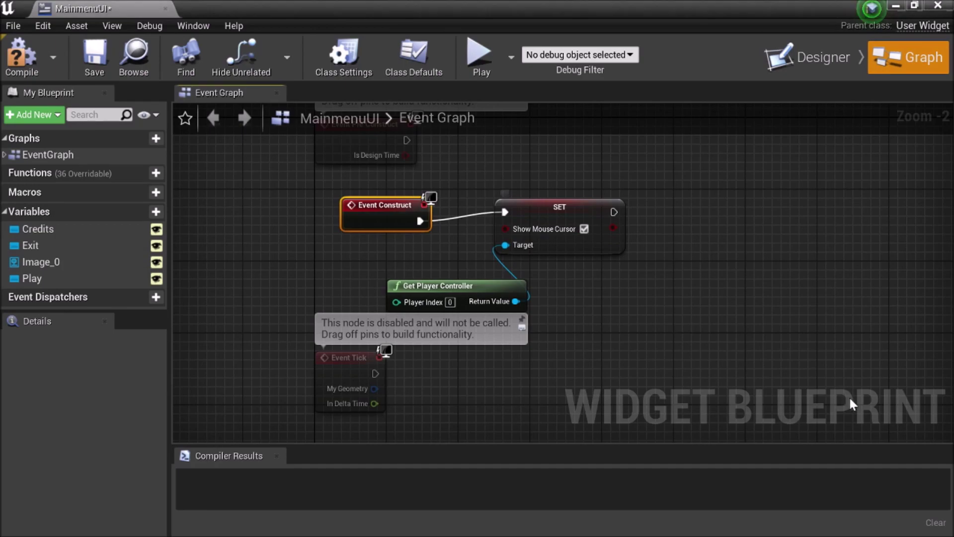
Compile the MainmenuUI widget and test the running menu by exiting the credits screen and starting the game with Play
click(4, 54)
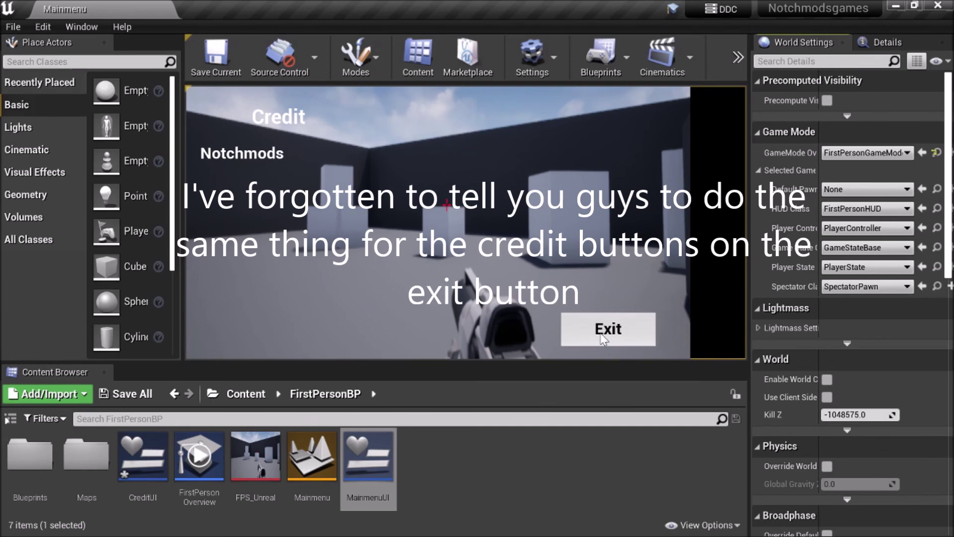
click(603, 330)
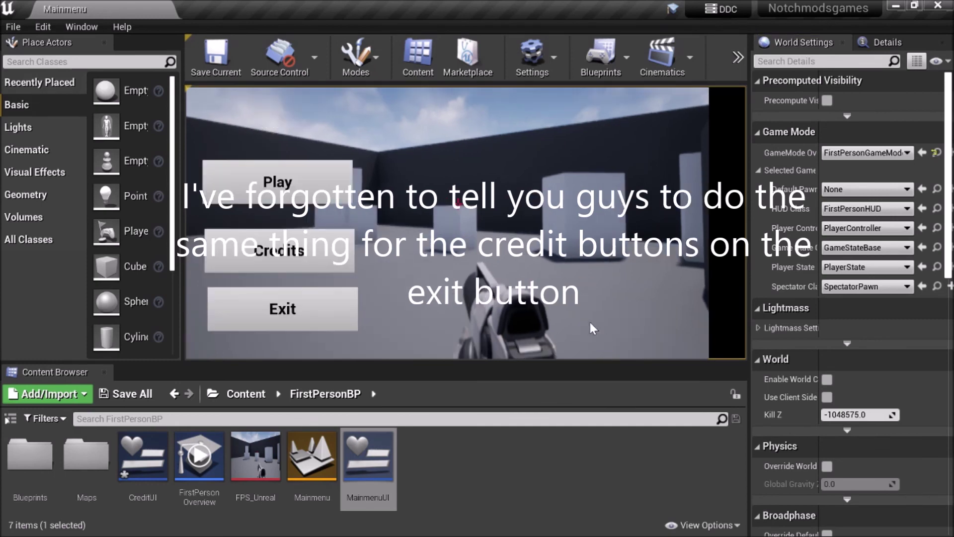
click(277, 182)
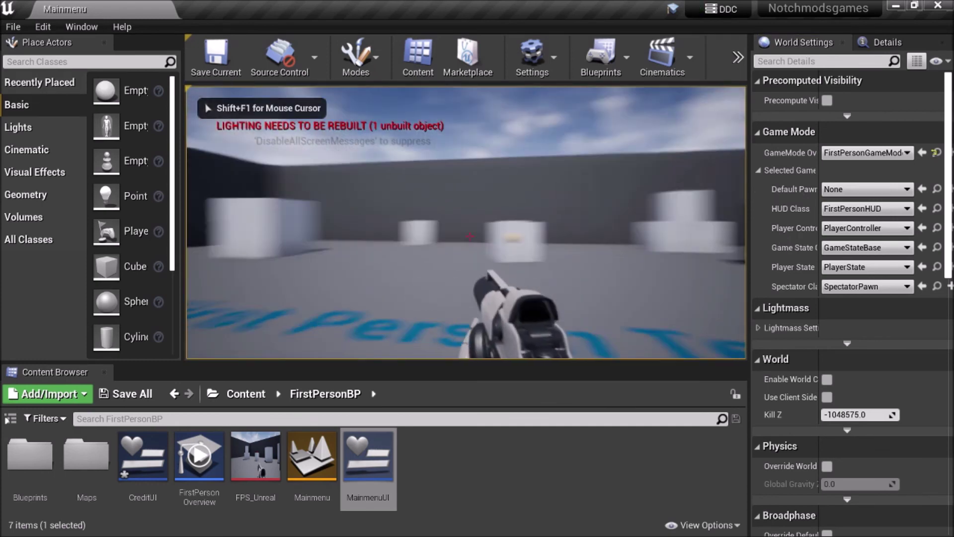
Playtest the loaded first-person level by walking around and firing the gun at the cubes
click(470, 236)
click(470, 236)
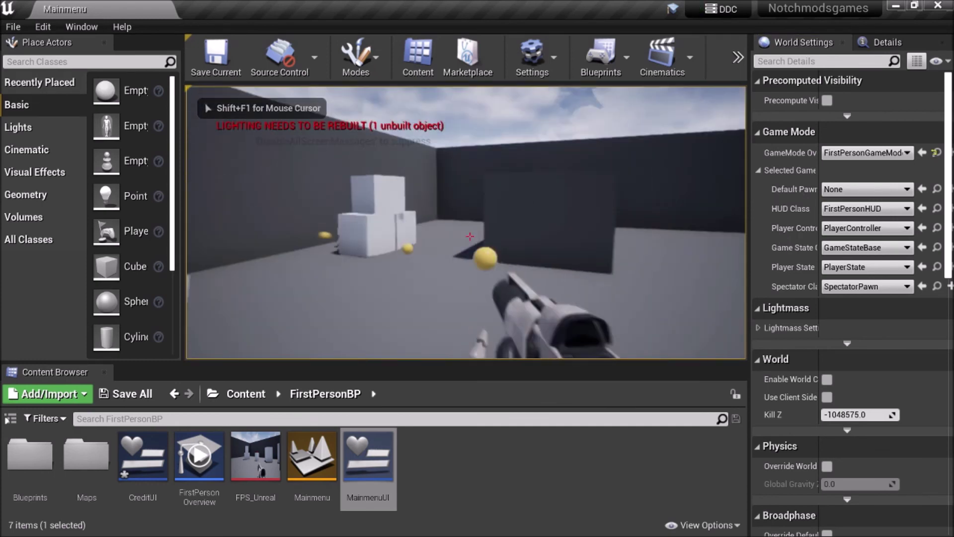
key(w)
click(470, 236)
click(470, 236)
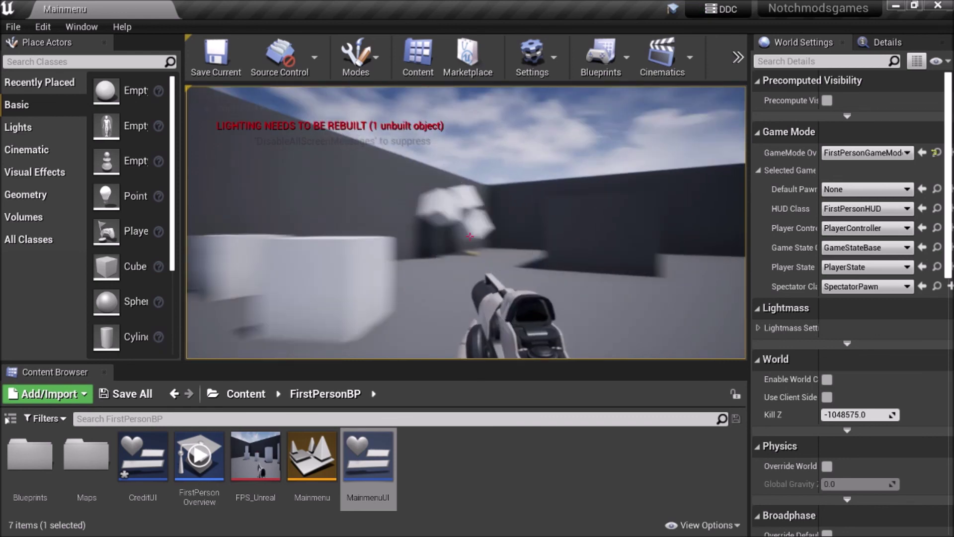
click(470, 236)
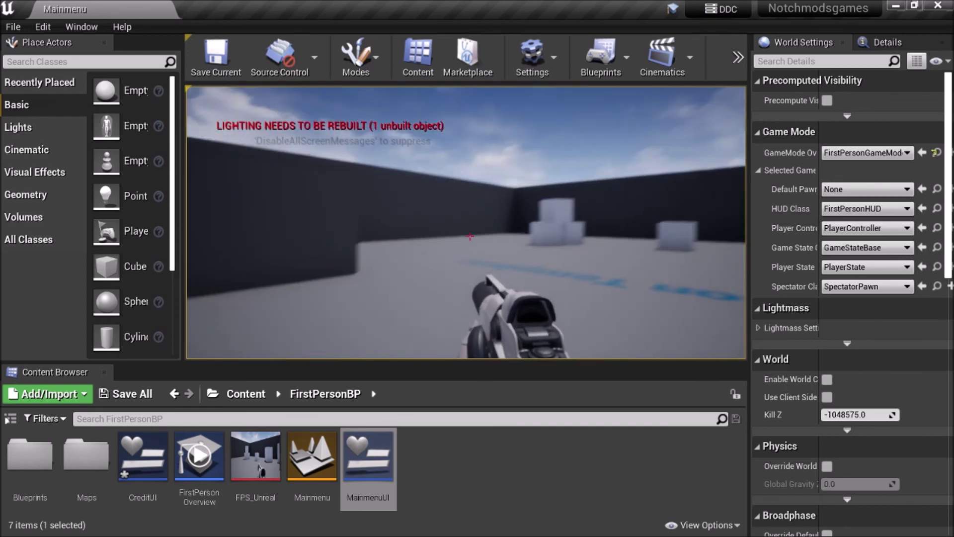
click(470, 236)
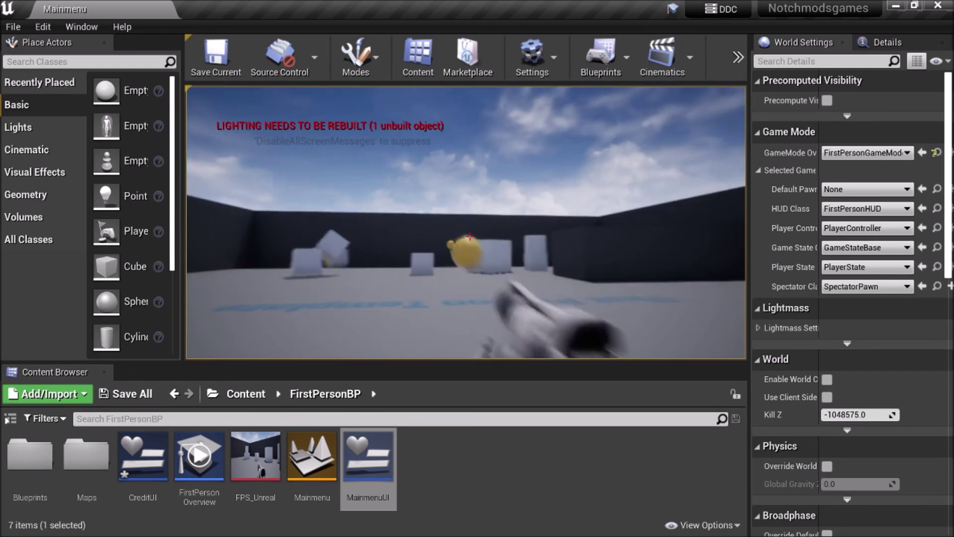
click(469, 236)
click(469, 236)
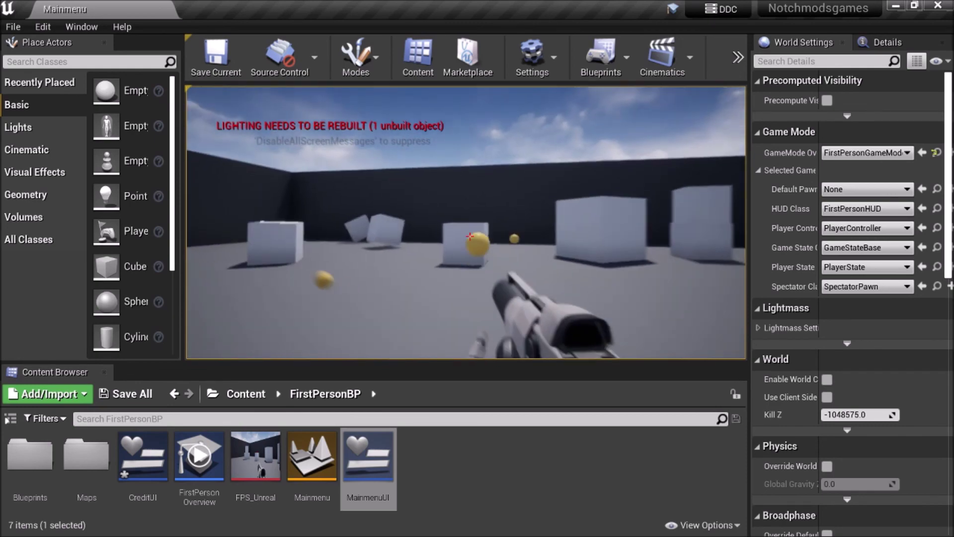